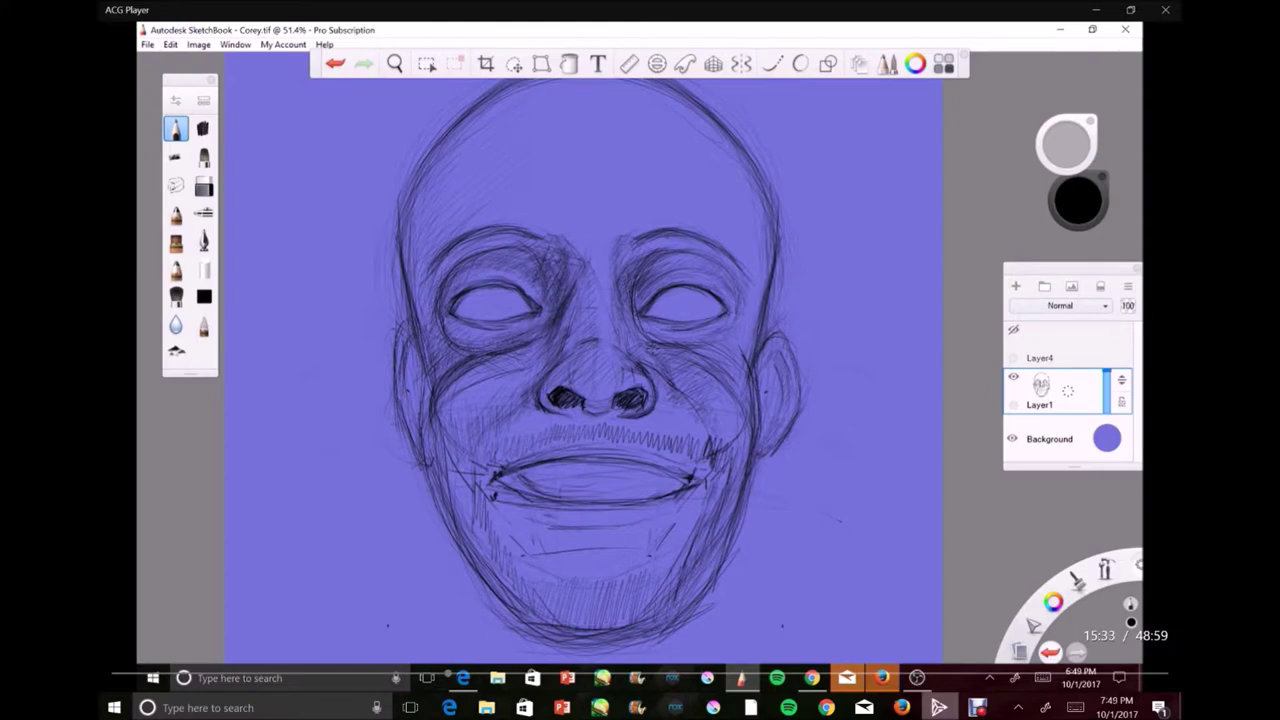
scroll(652, 346, down, 3)
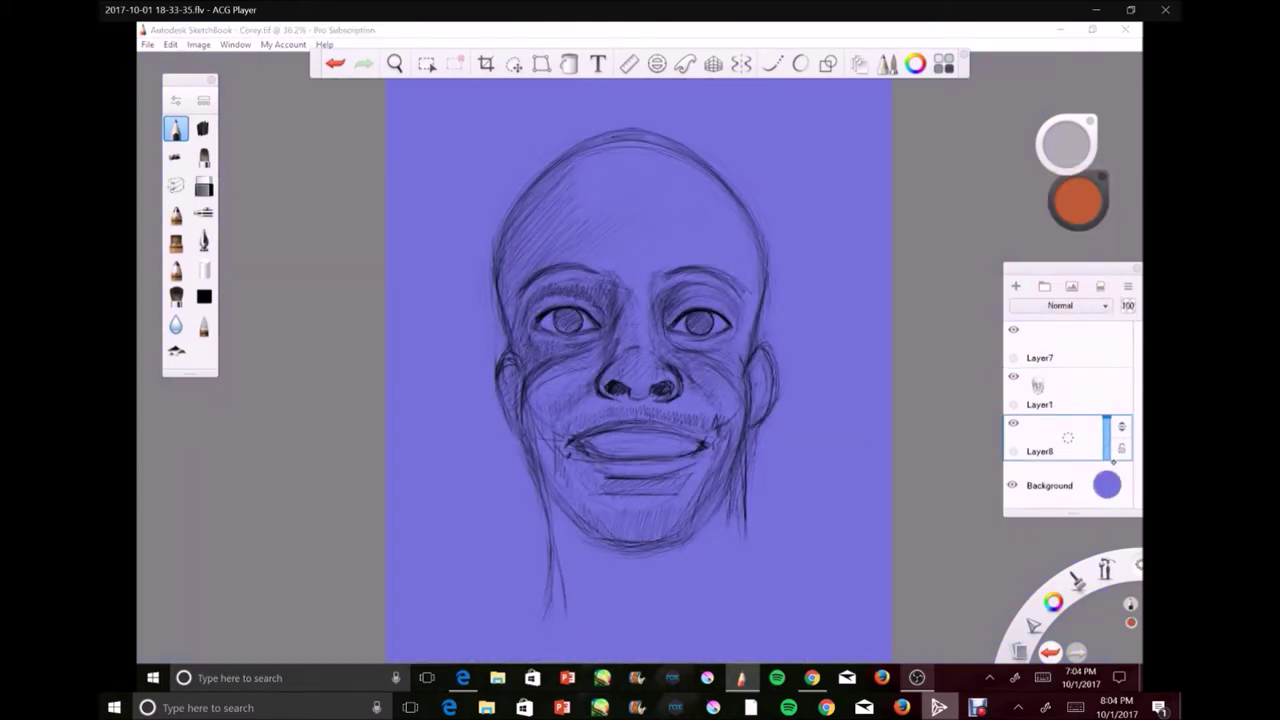
- Choose the inking pen brush for the orange head outline
click(203, 241)
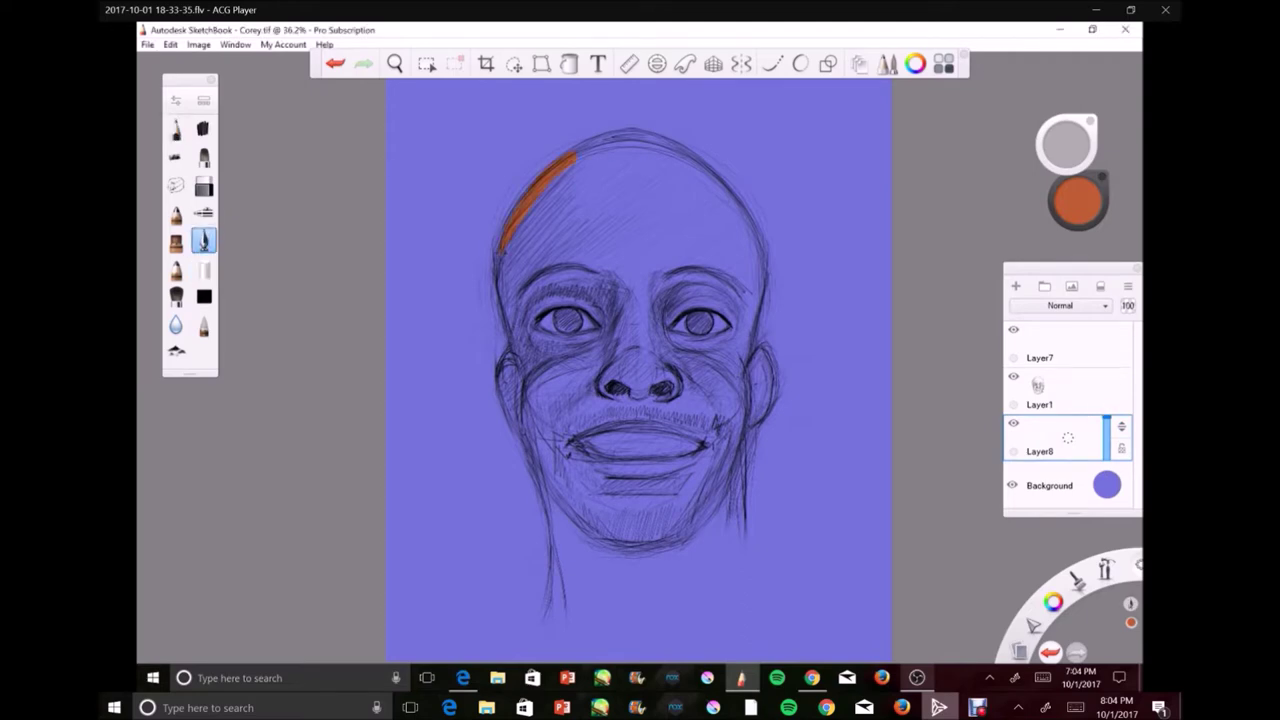
- Trace an orange outline around the head and neck and flood fill it orange
drag(745, 480, 522, 400)
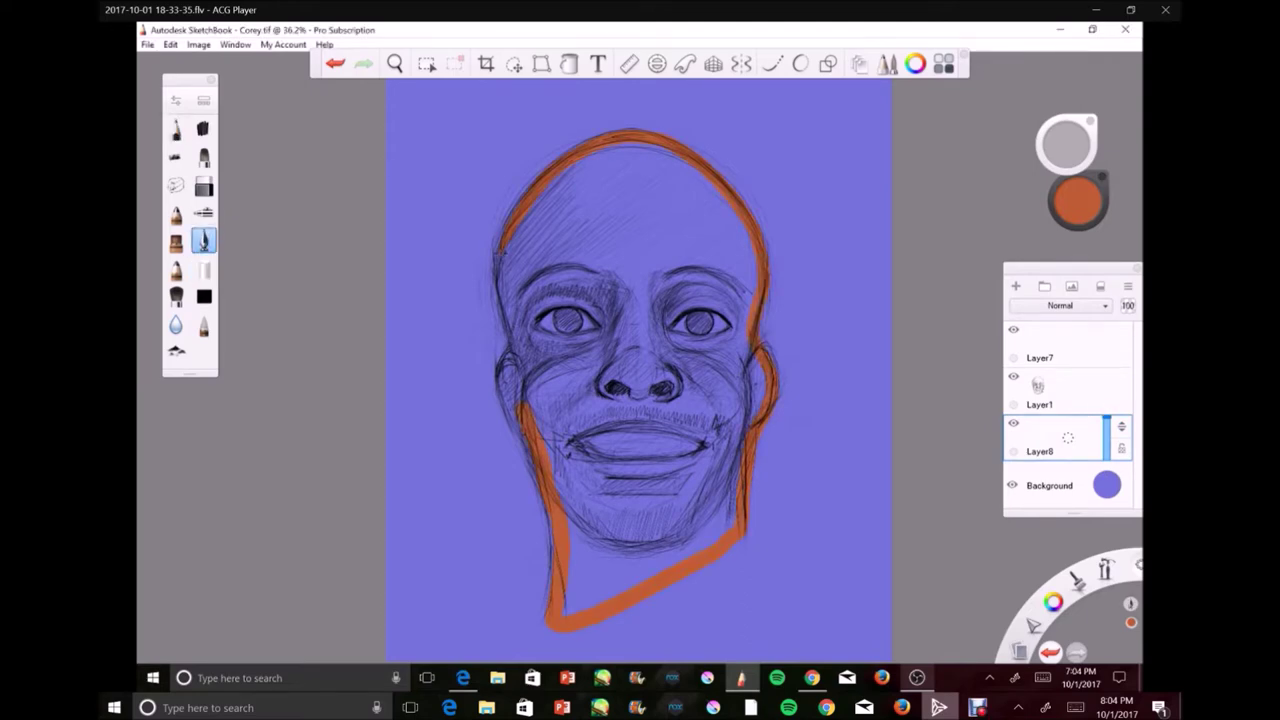
click(568, 63)
click(630, 300)
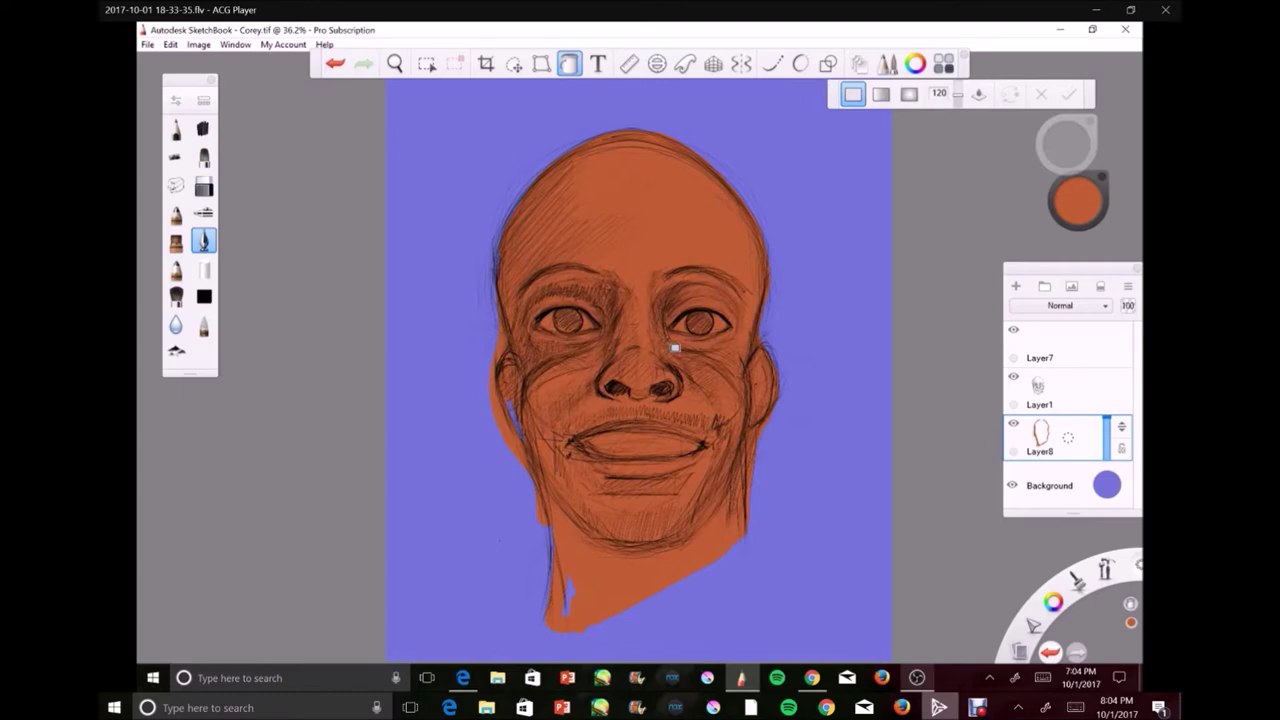
click(203, 241)
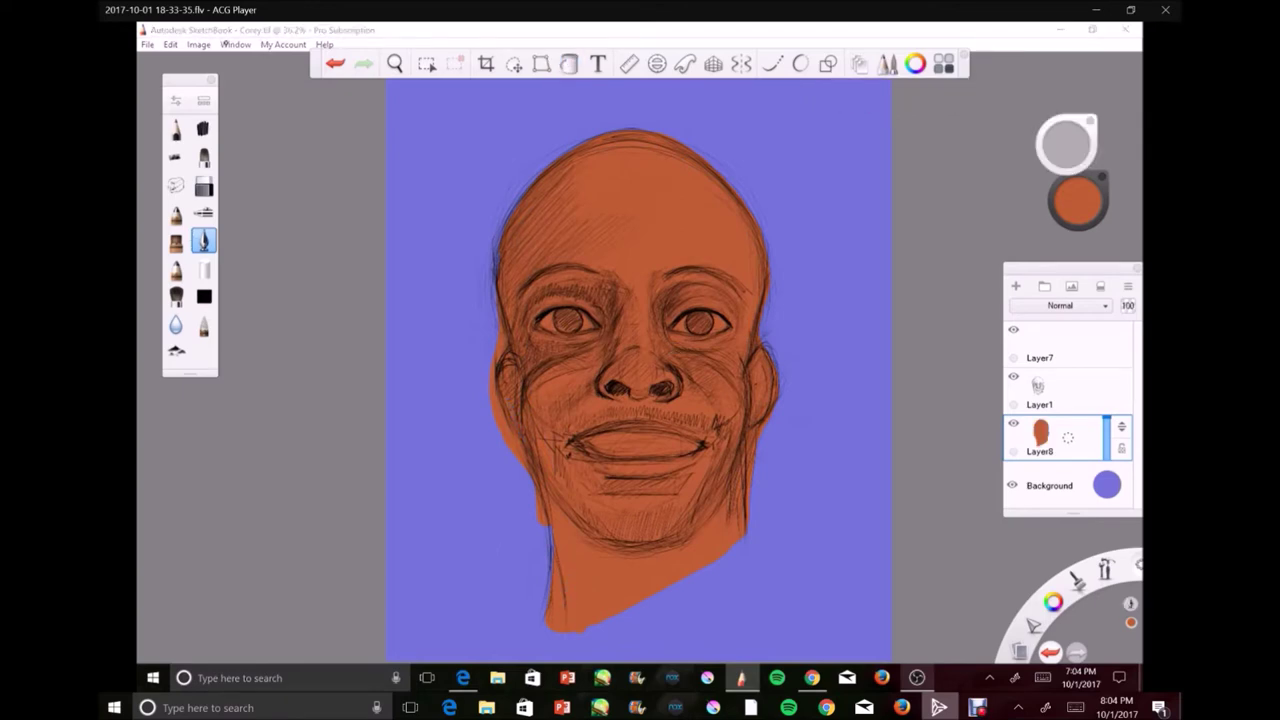
- Tone the orange skin with Color Balance, nudging it toward blue, green and red
click(235, 44)
click(340, 130)
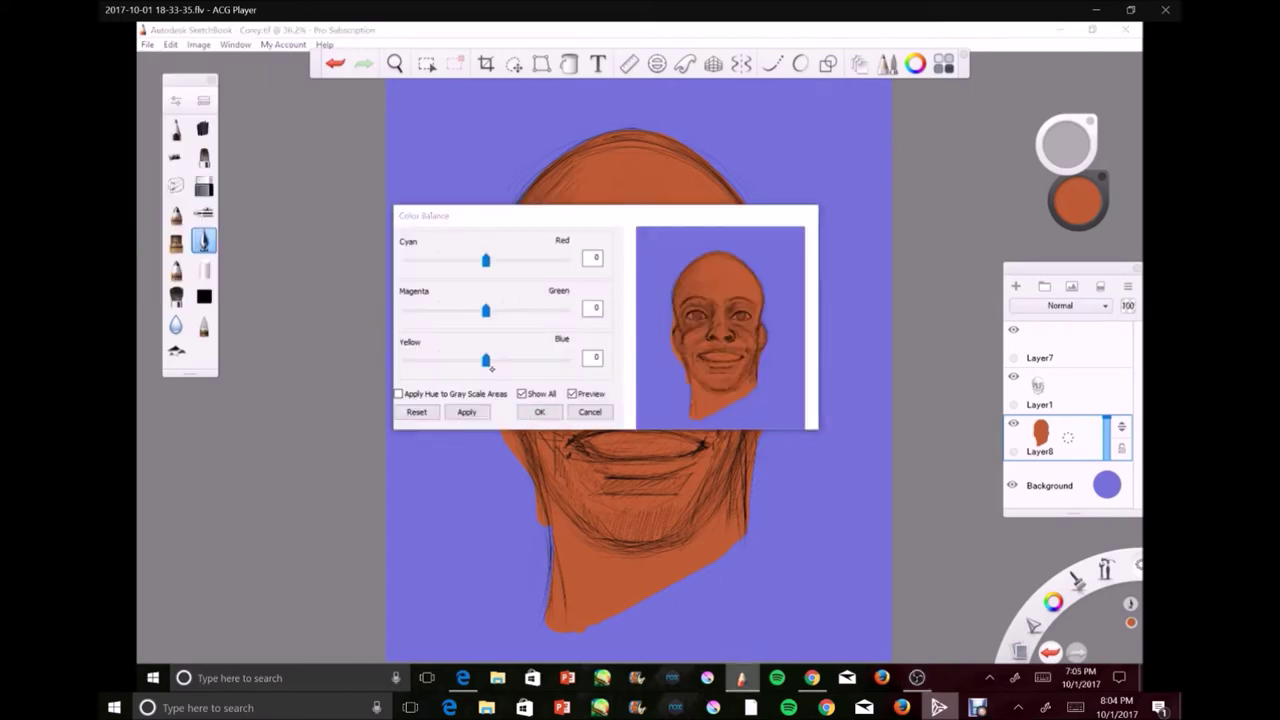
drag(486, 361, 505, 361)
drag(486, 311, 489, 311)
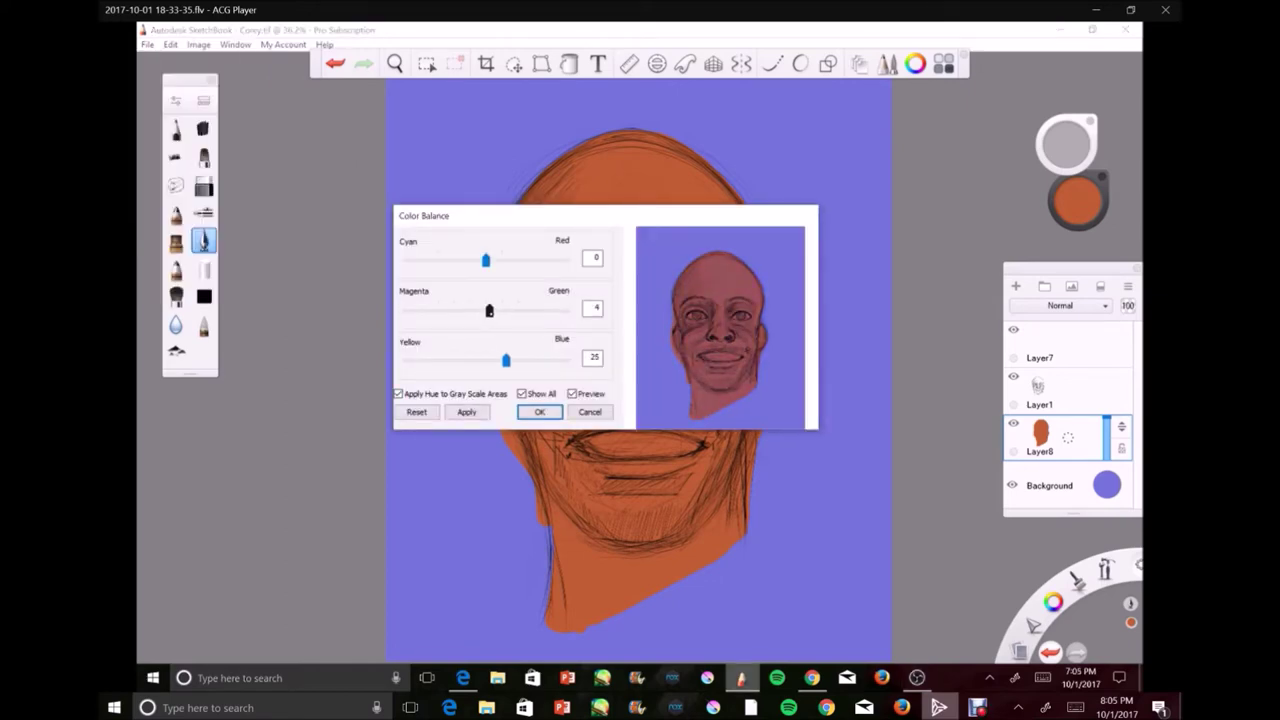
drag(485, 261, 489, 261)
mouse_move(505, 361)
mouse_down()
mouse_move(475, 361)
mouse_move(505, 361)
mouse_up()
key(Return)
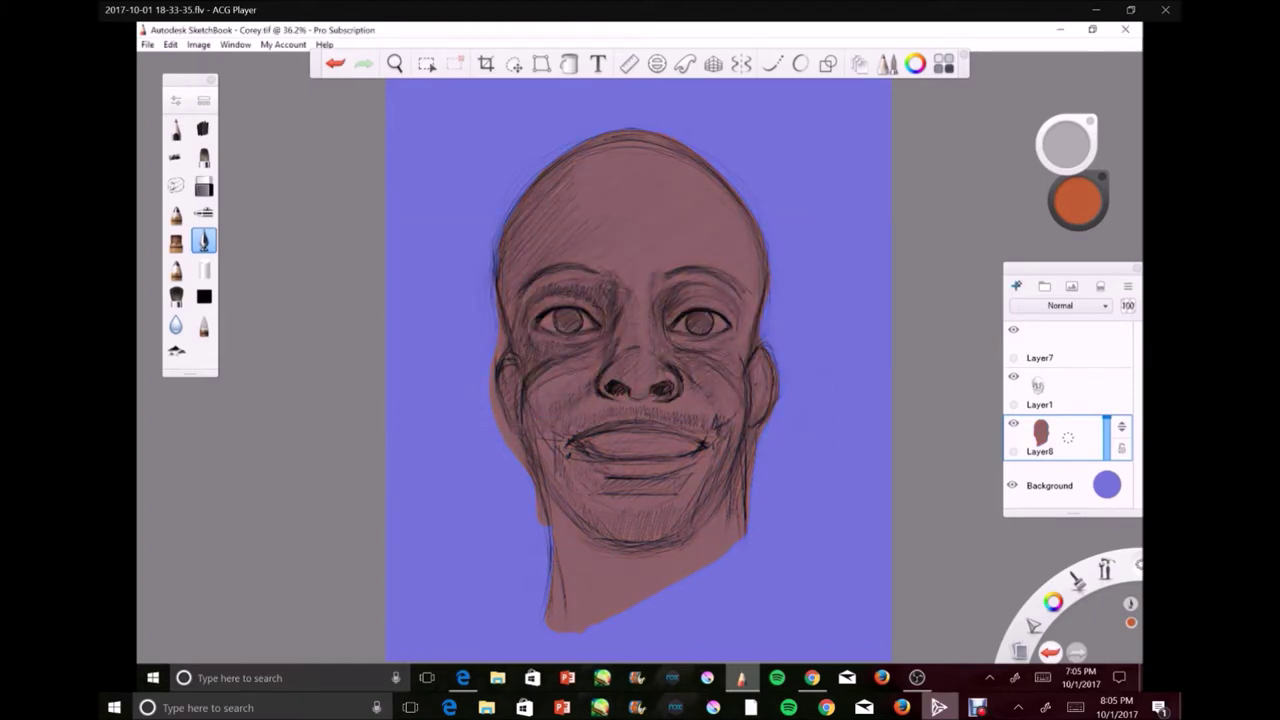
- Add a new empty layer and reselect the skin layer Layer8
click(1016, 286)
click(176, 241)
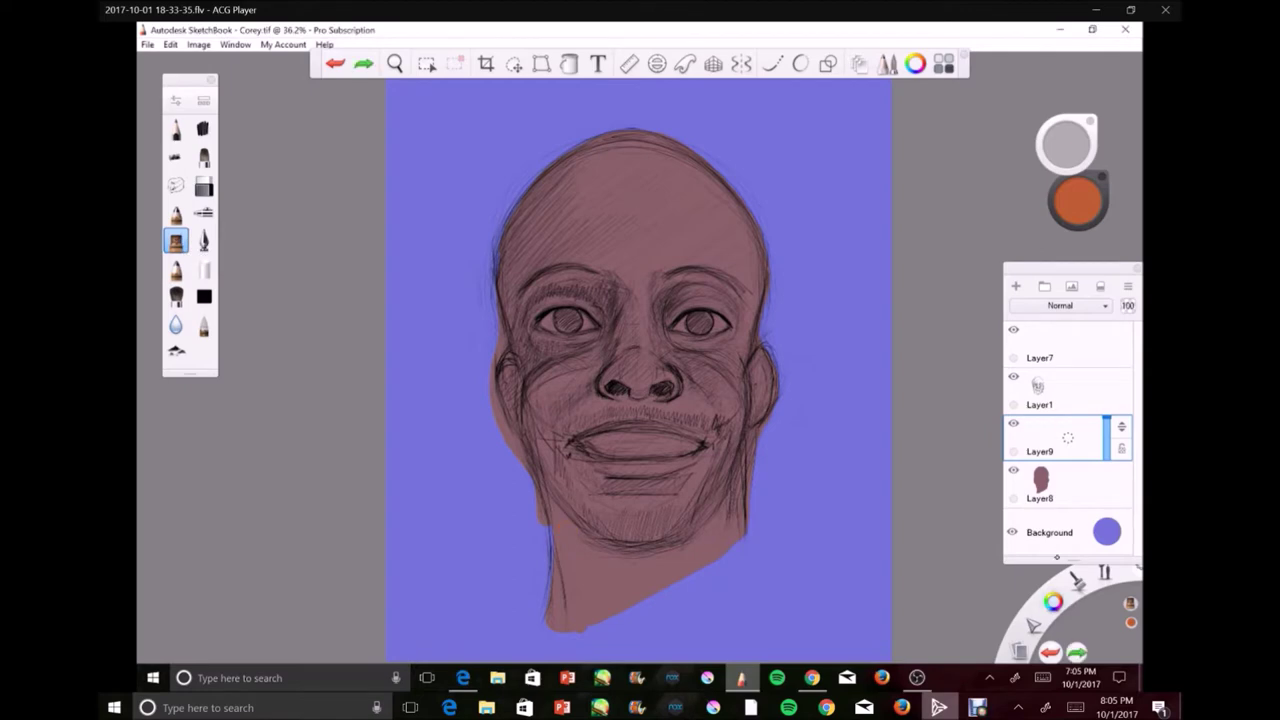
click(1060, 485)
click(198, 45)
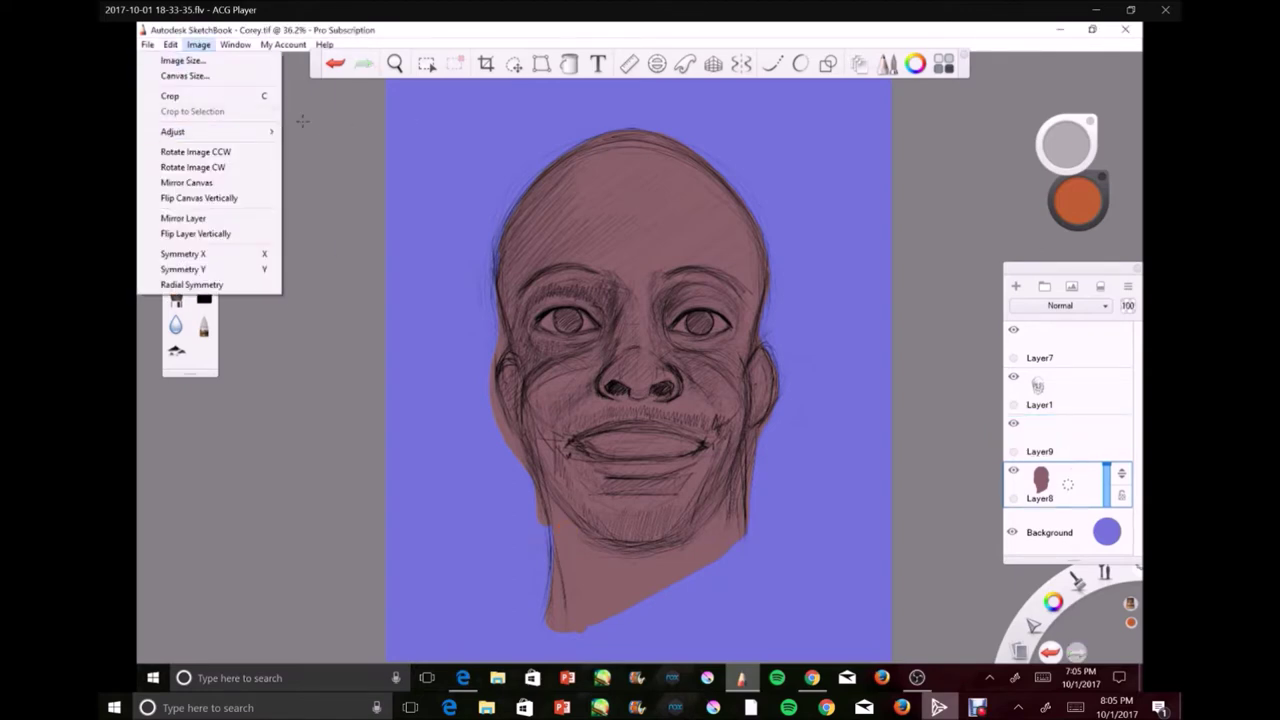
click(320, 135)
click(589, 412)
- Boost the skin colour's saturation and shift its hue with Hue/Saturation
click(198, 45)
click(320, 120)
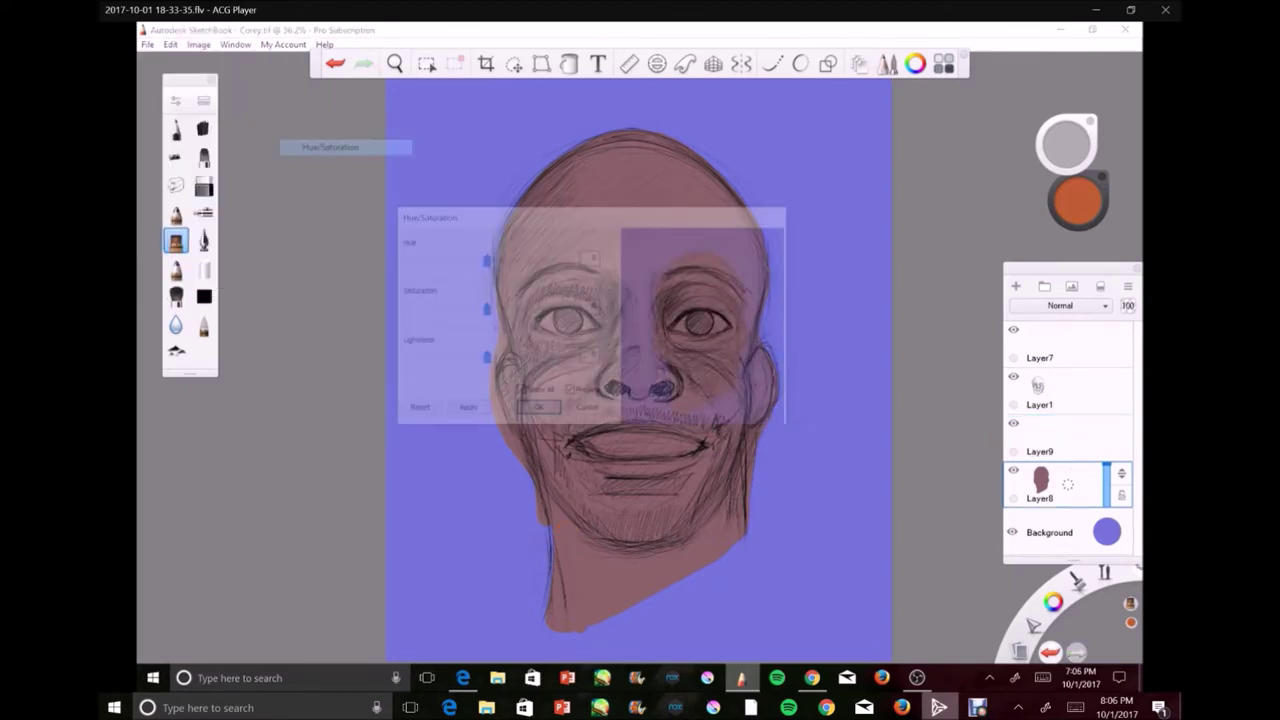
drag(486, 310, 505, 310)
drag(486, 260, 492, 260)
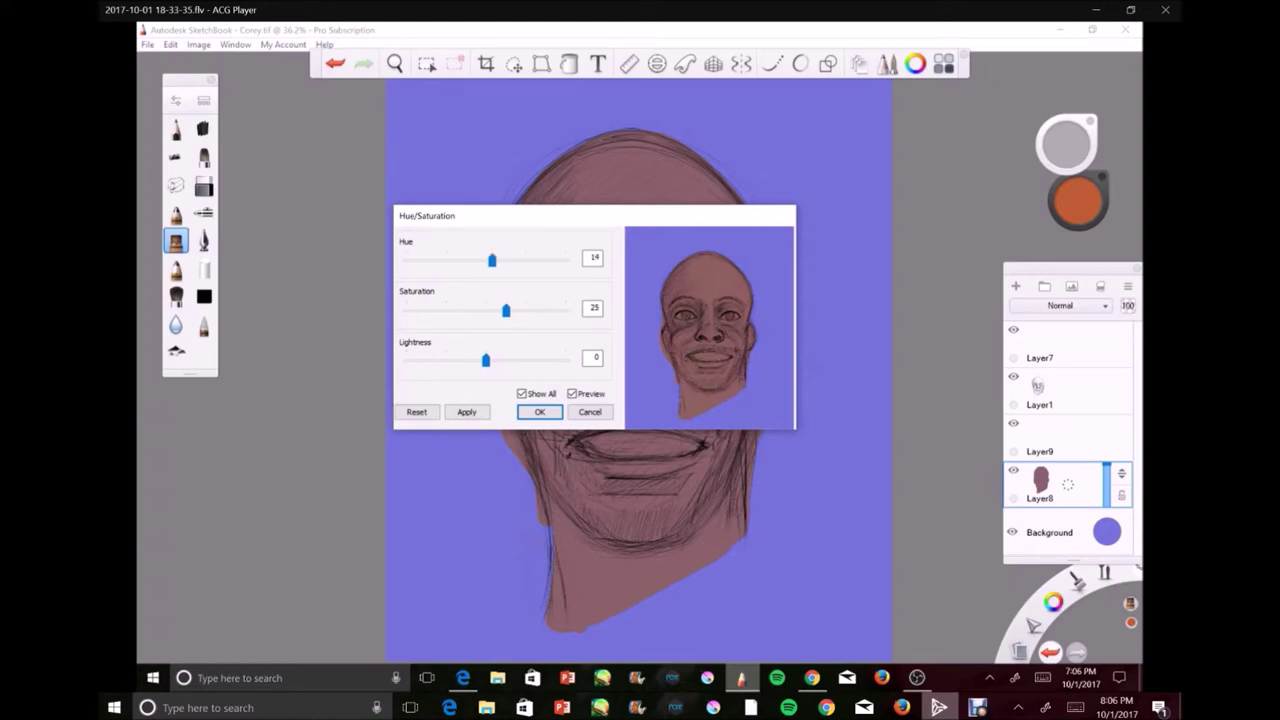
drag(505, 310, 515, 310)
click(539, 412)
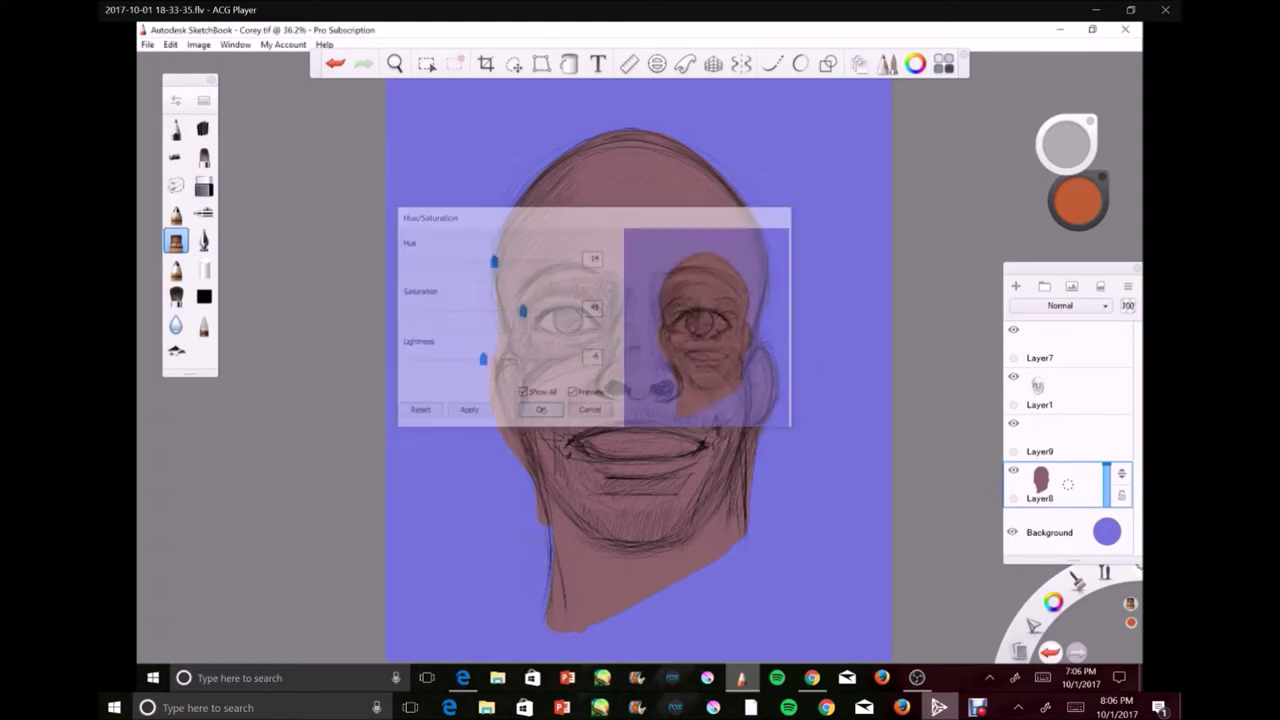
click(1067, 145)
click(1067, 135)
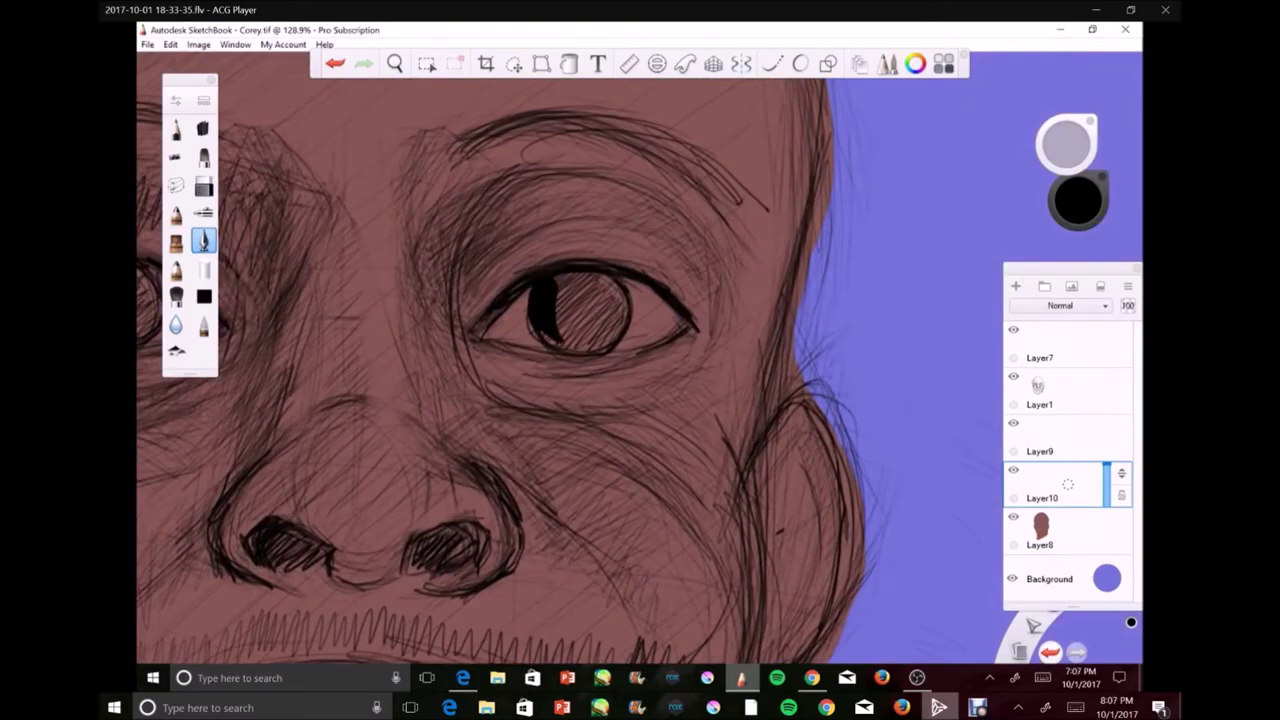
- Paint the irises, nostrils and mouth corners solid black
drag(560, 340, 605, 345)
mouse_move(615, 285)
mouse_down()
mouse_move(580, 300)
mouse_move(615, 340)
mouse_up()
mouse_move(536, 360)
mouse_down()
mouse_move(548, 408)
mouse_move(588, 408)
mouse_move(590, 378)
mouse_move(562, 402)
mouse_move(588, 468)
mouse_up()
scroll(560, 380, up, 3)
drag(665, 400, 730, 448)
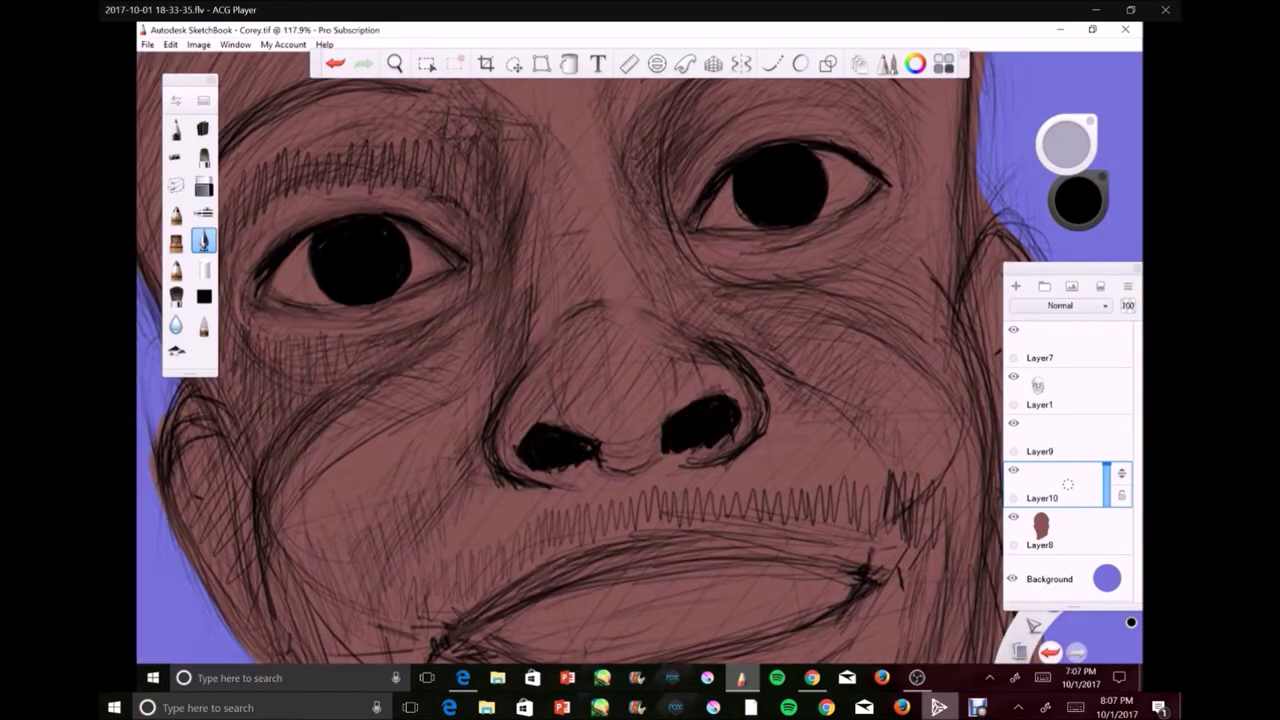
scroll(570, 220, down, 3)
scroll(560, 410, up, 1)
drag(472, 490, 505, 508)
drag(690, 474, 712, 485)
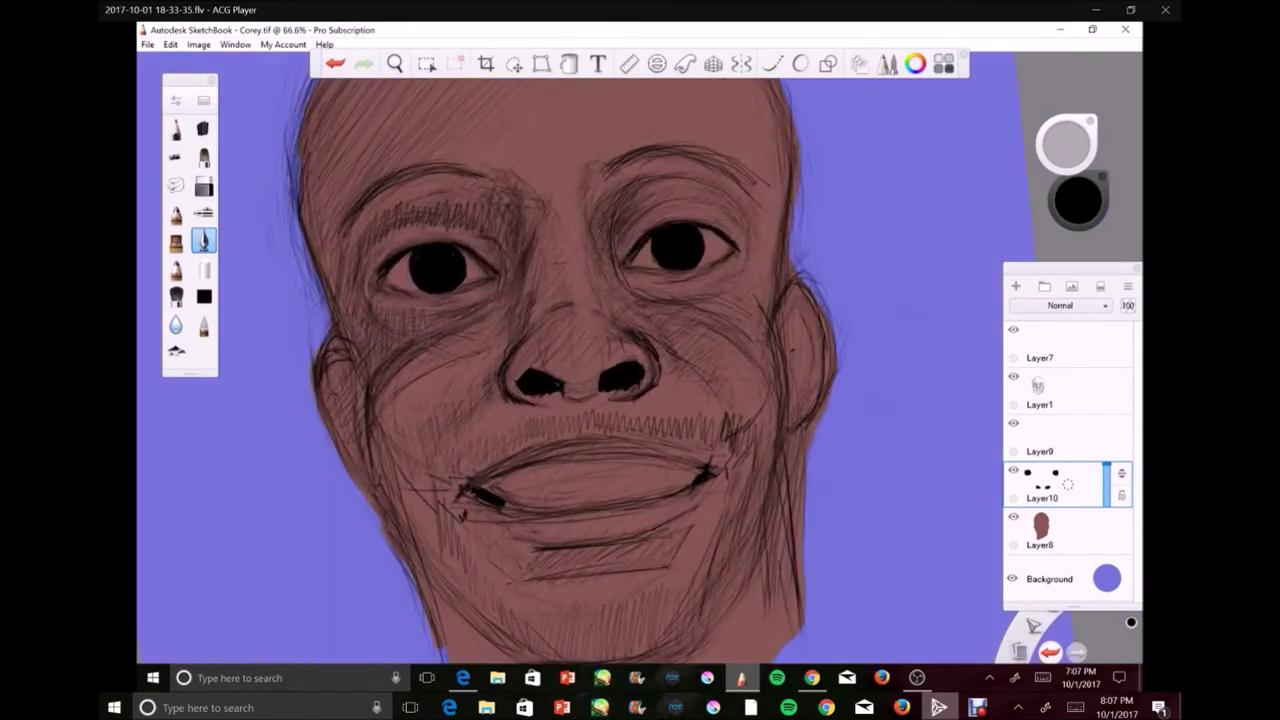
- Paint the teeth white and darken the mouth corners beside them in black
key(x)
mouse_move(492, 484)
mouse_down()
mouse_move(536, 474)
mouse_move(610, 495)
mouse_move(700, 465)
mouse_up()
scroll(560, 380, down, 1)
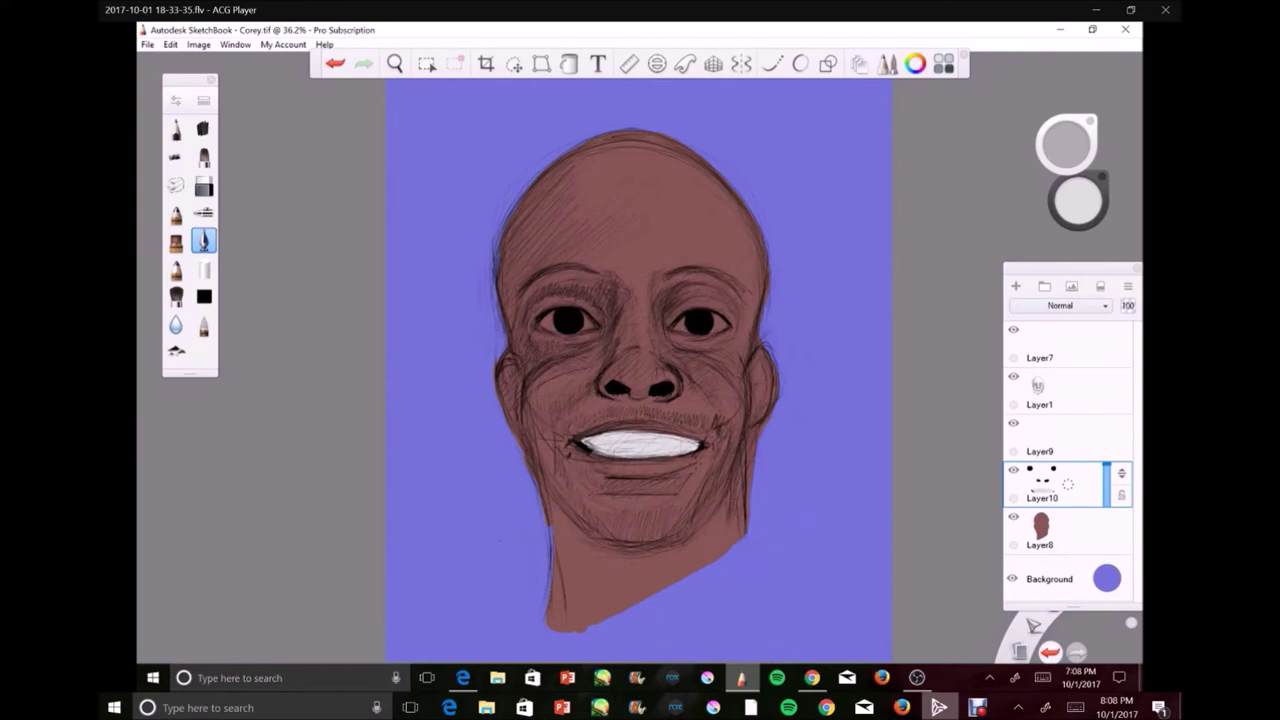
scroll(560, 380, up, 2)
click(1078, 202)
drag(690, 500, 660, 505)
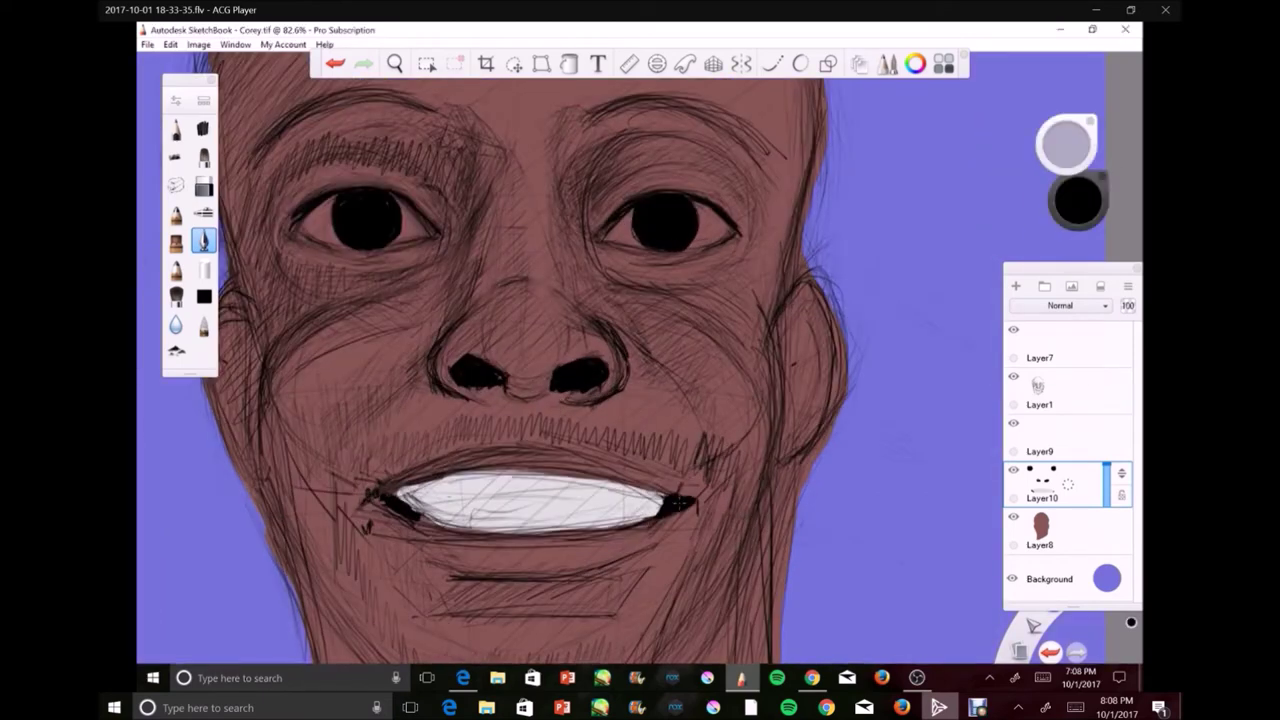
drag(405, 495, 380, 510)
scroll(431, 517, down, 3)
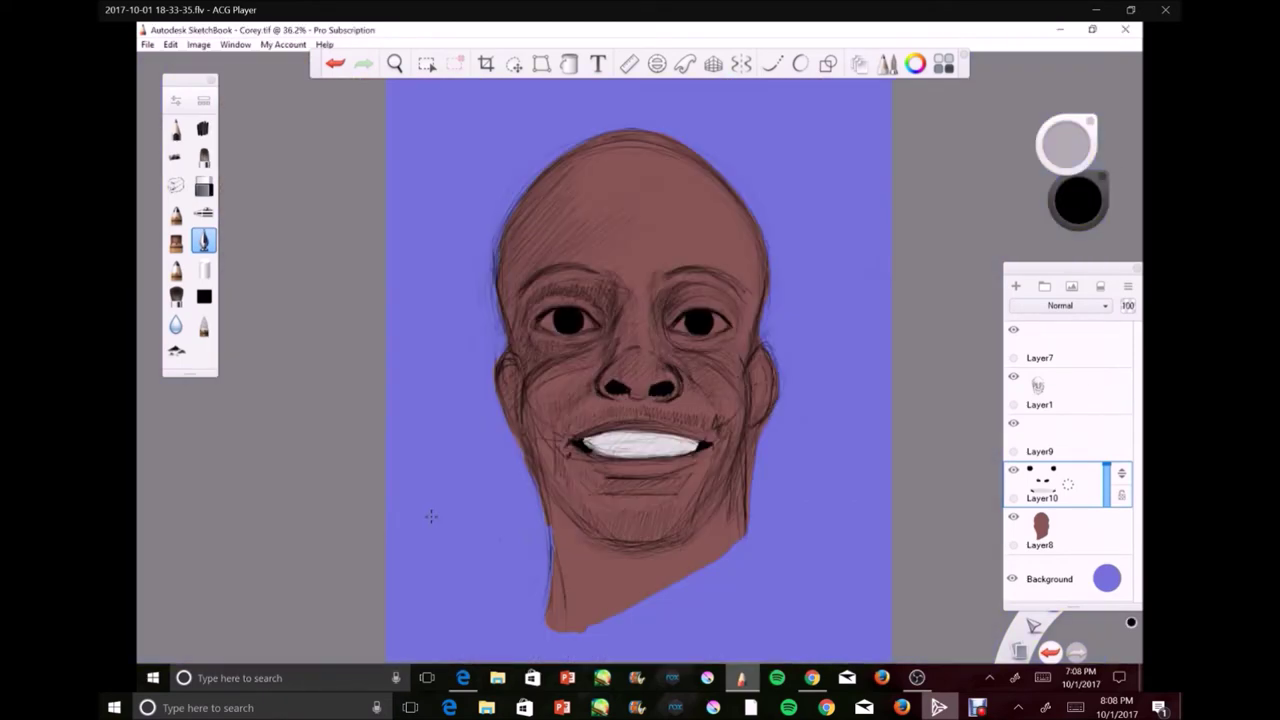
- Select Layer9 and choose red as the painting colour
click(1055, 440)
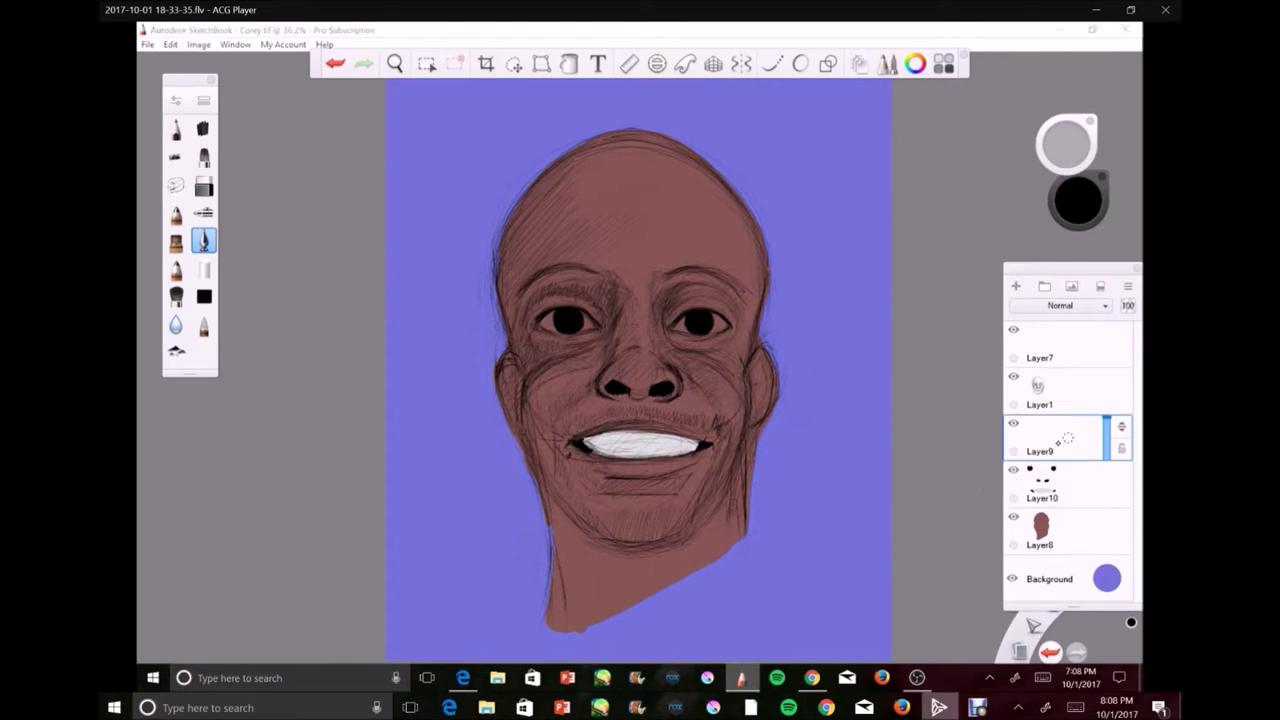
click(1078, 202)
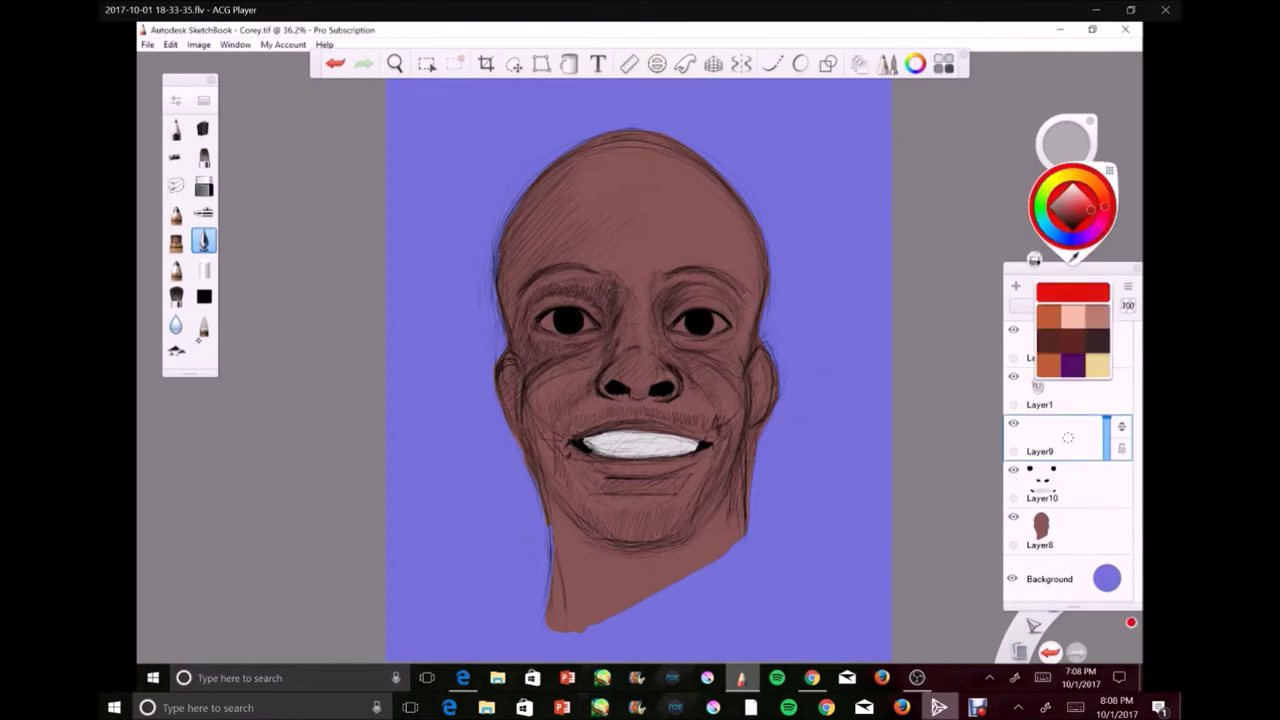
click(1073, 293)
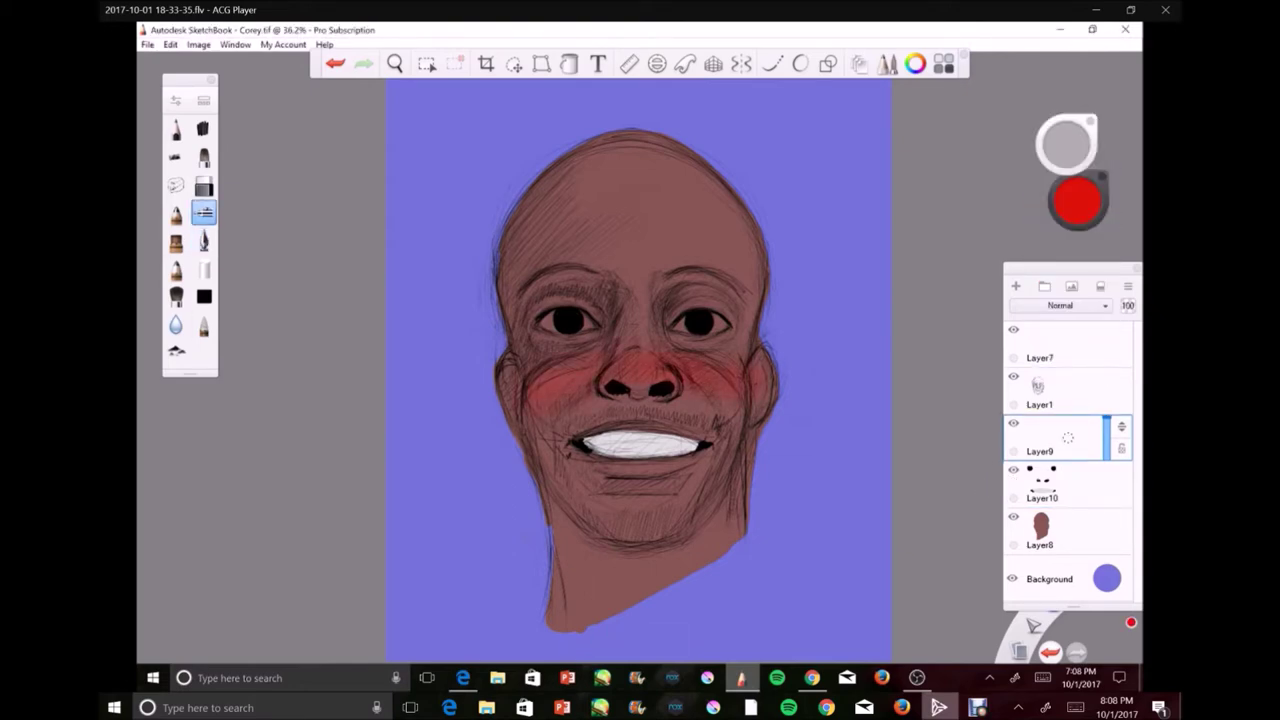
key(alt+Tab)
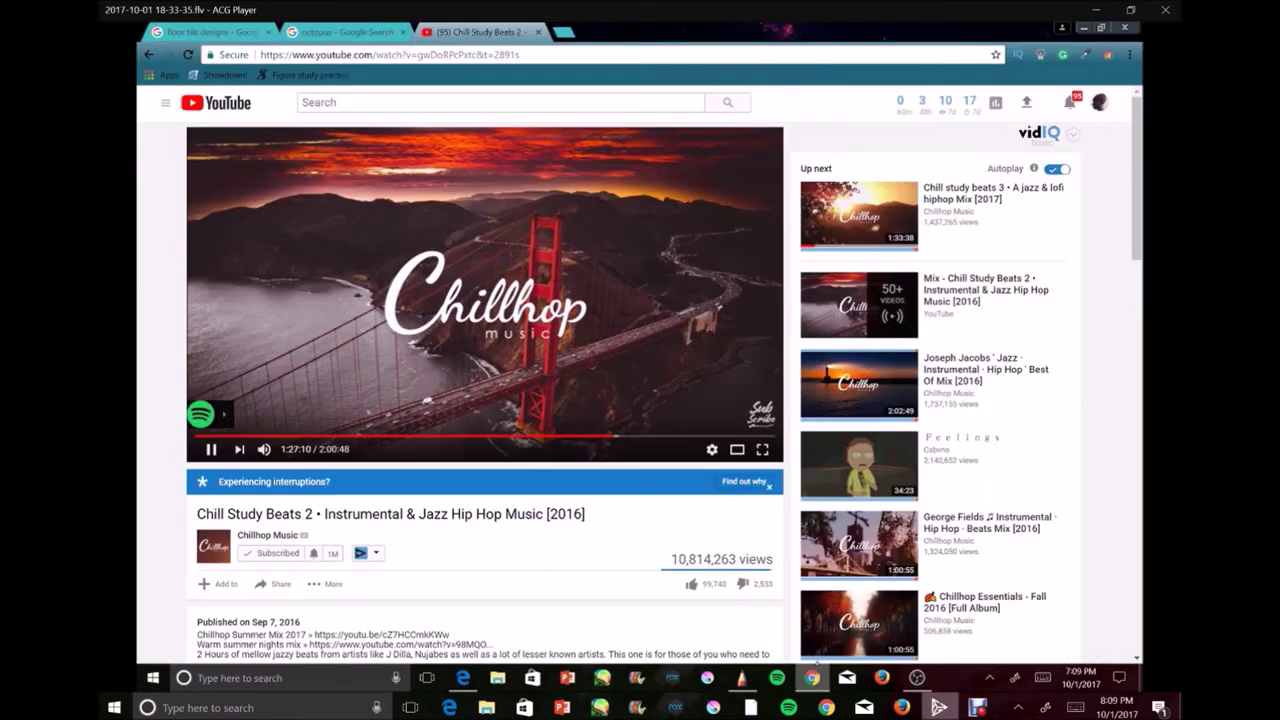
key(alt+Tab)
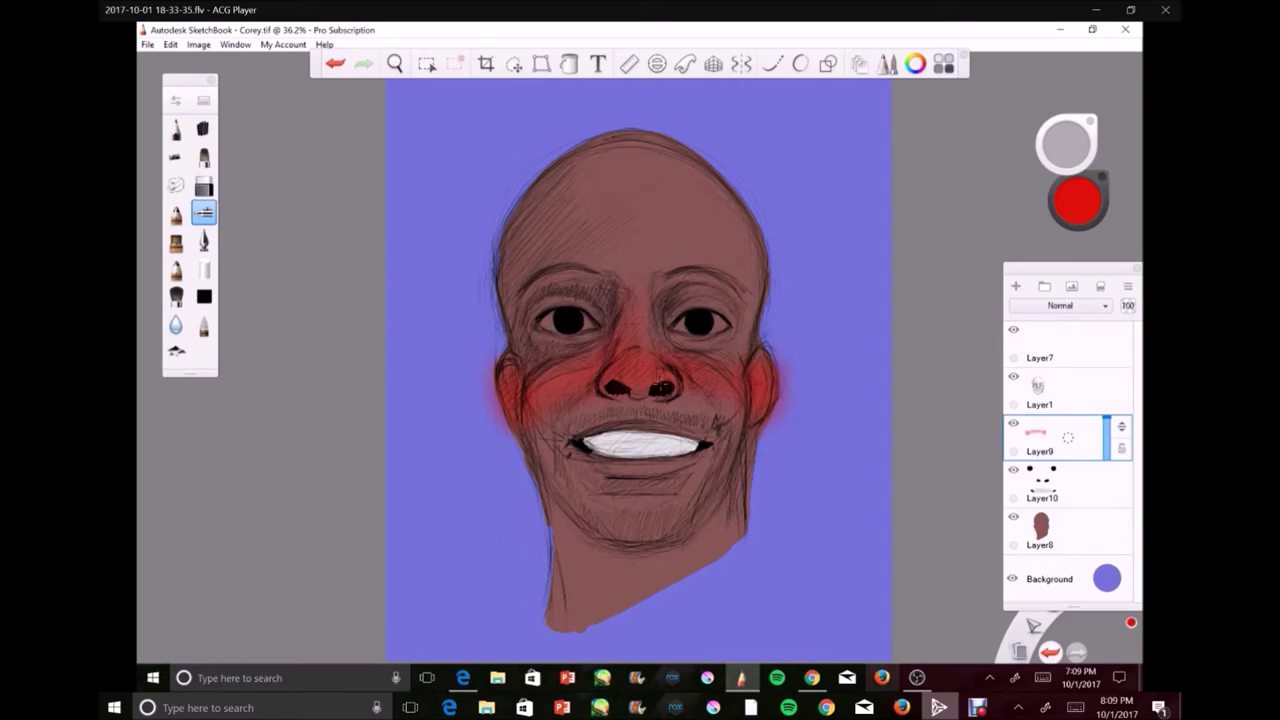
- Paint peach highlights on the forehead, right cheek, brow and below the lip
click(1068, 437)
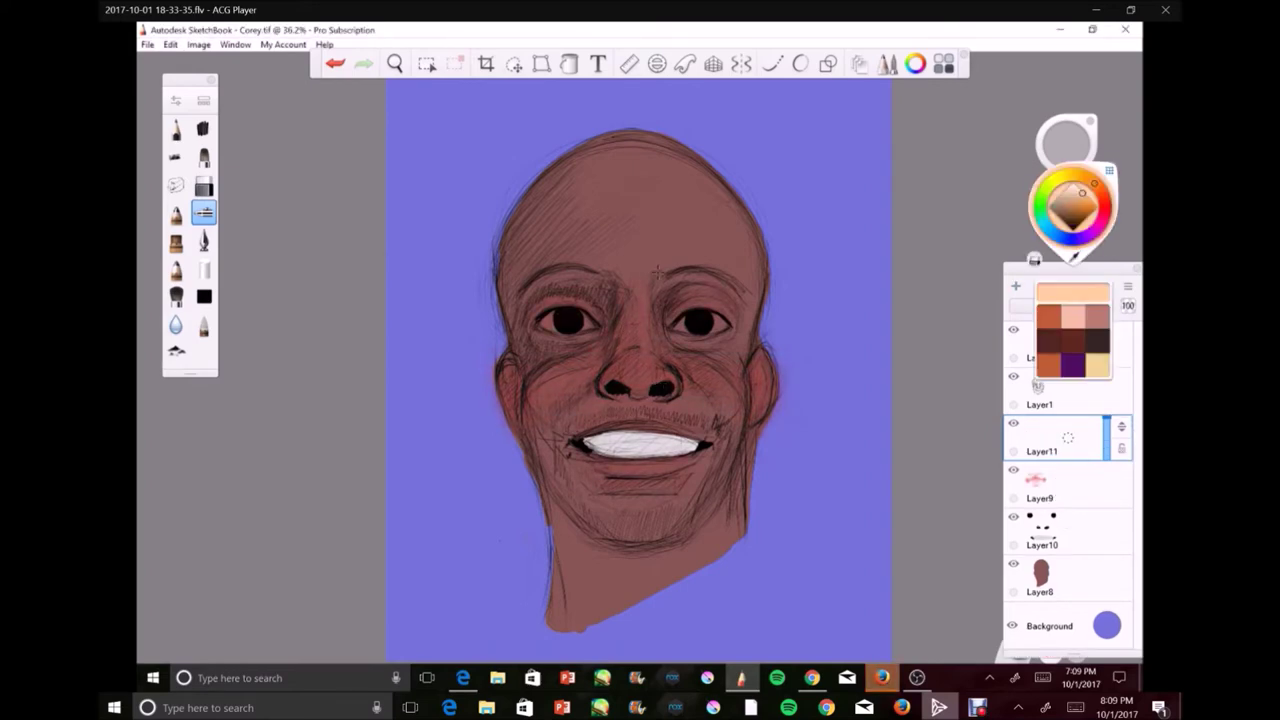
click(1098, 368)
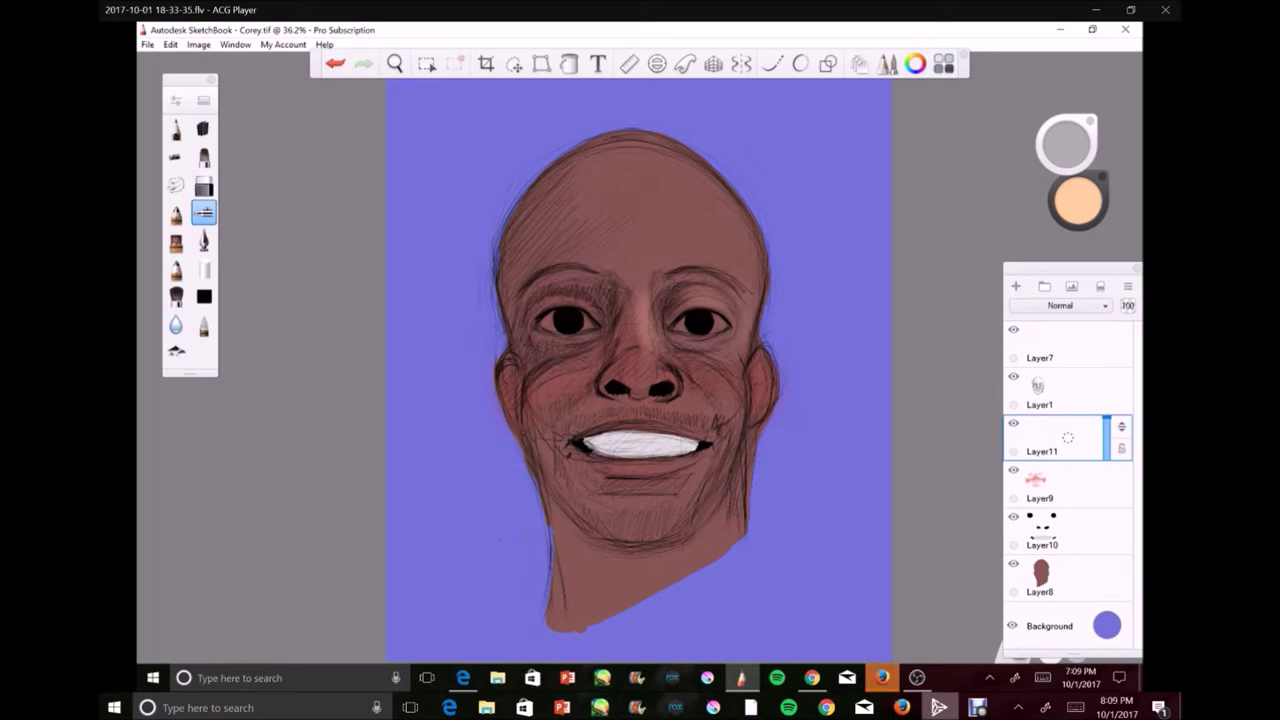
drag(680, 230, 720, 210)
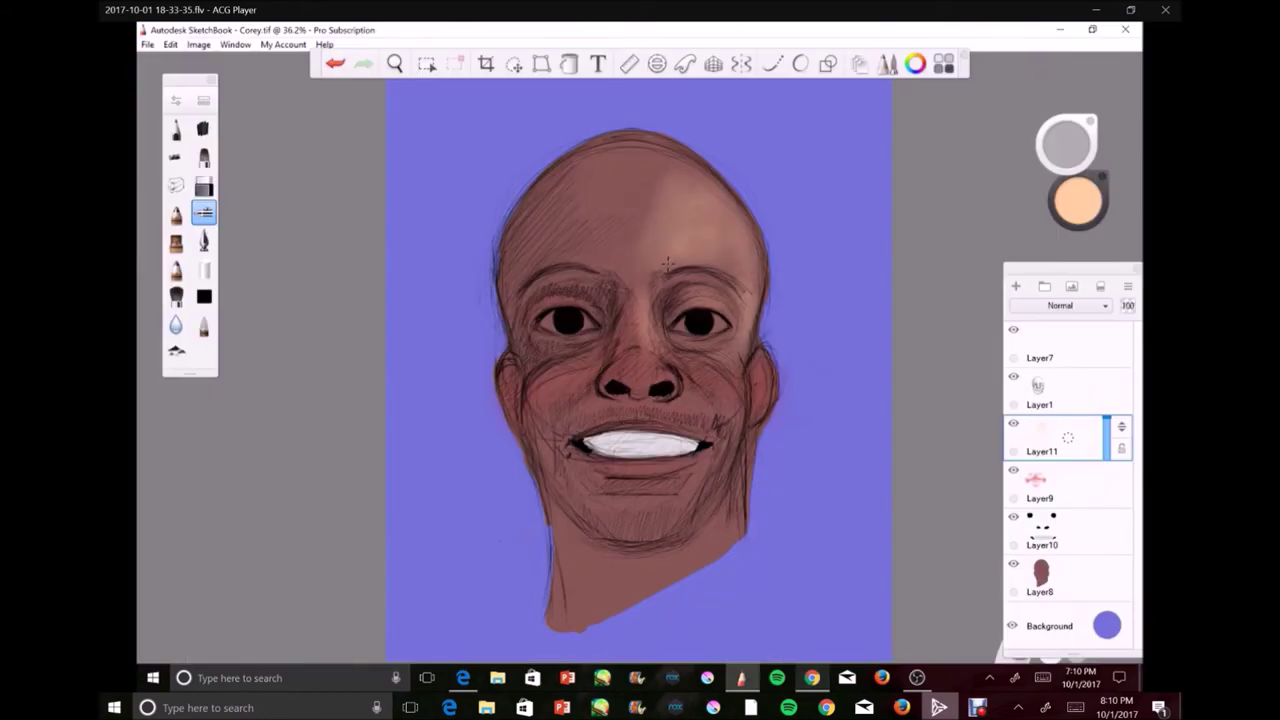
drag(695, 355, 735, 375)
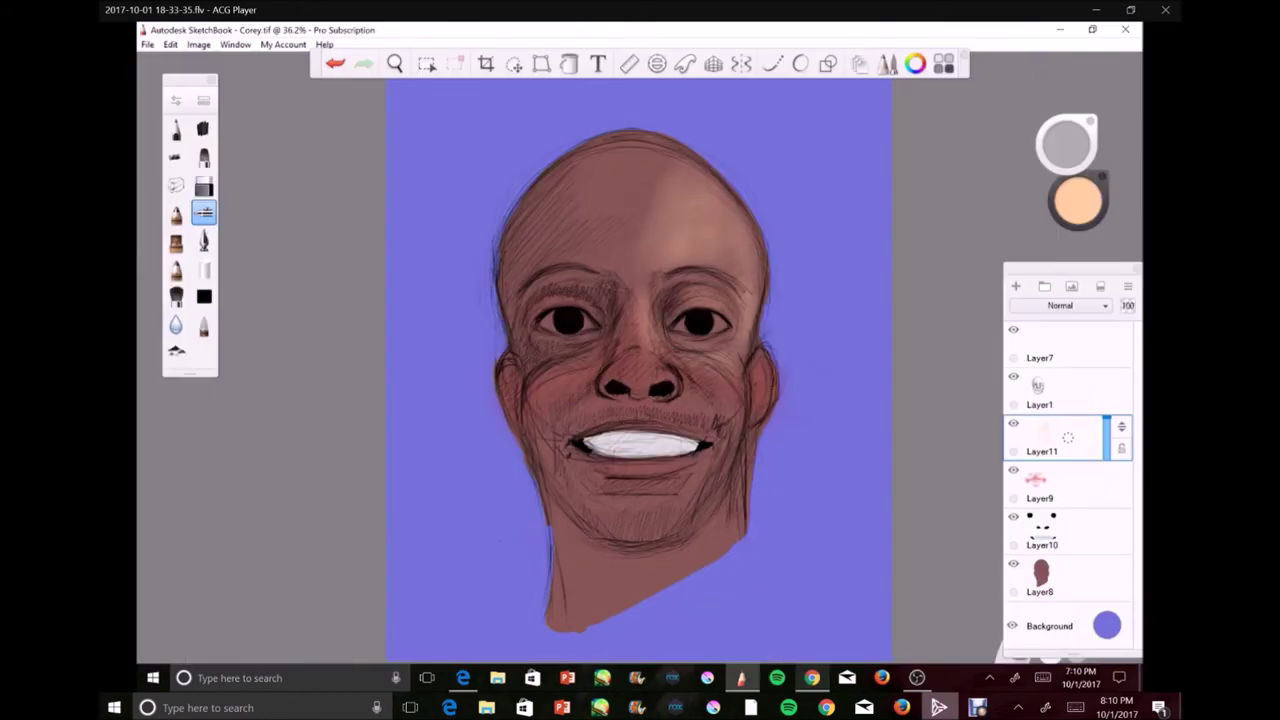
mouse_move(548, 298)
mouse_down()
mouse_move(575, 296)
mouse_move(610, 266)
mouse_up()
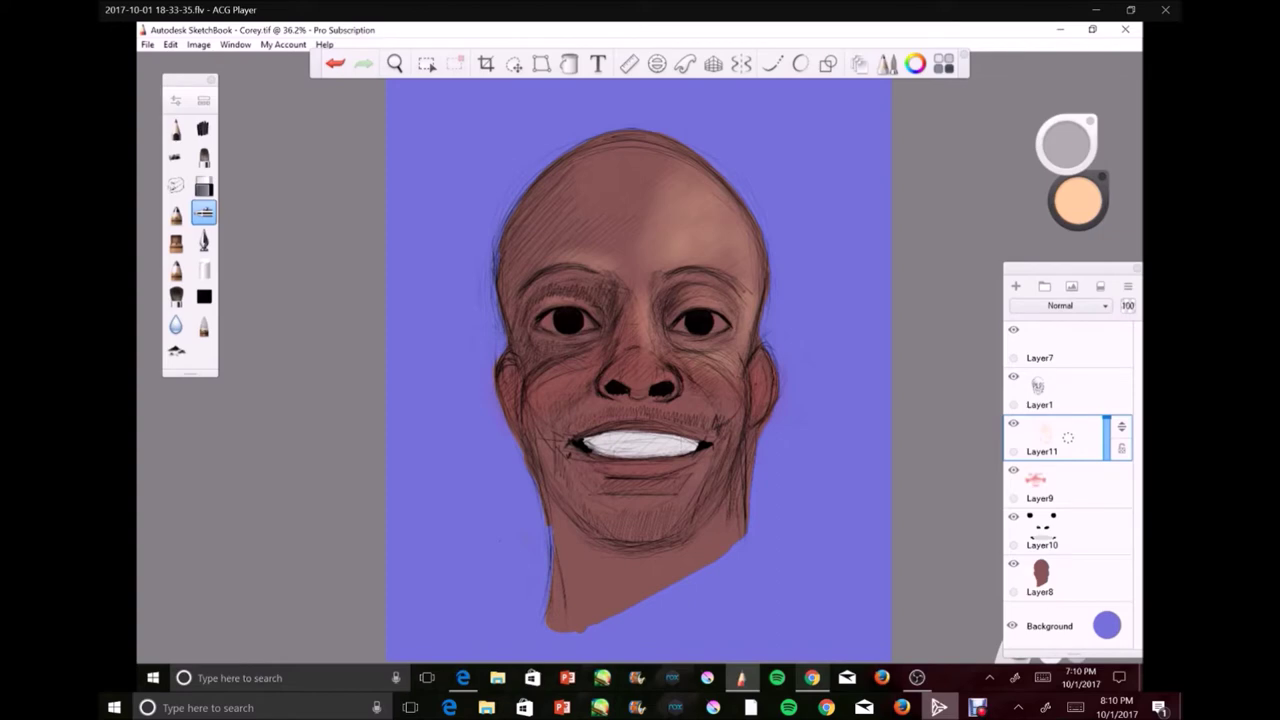
drag(655, 465, 700, 500)
- Add lighter highlights on the cheek and neck and lower Layer11's opacity
drag(622, 500, 665, 505)
drag(1078, 205, 1078, 190)
drag(680, 170, 740, 220)
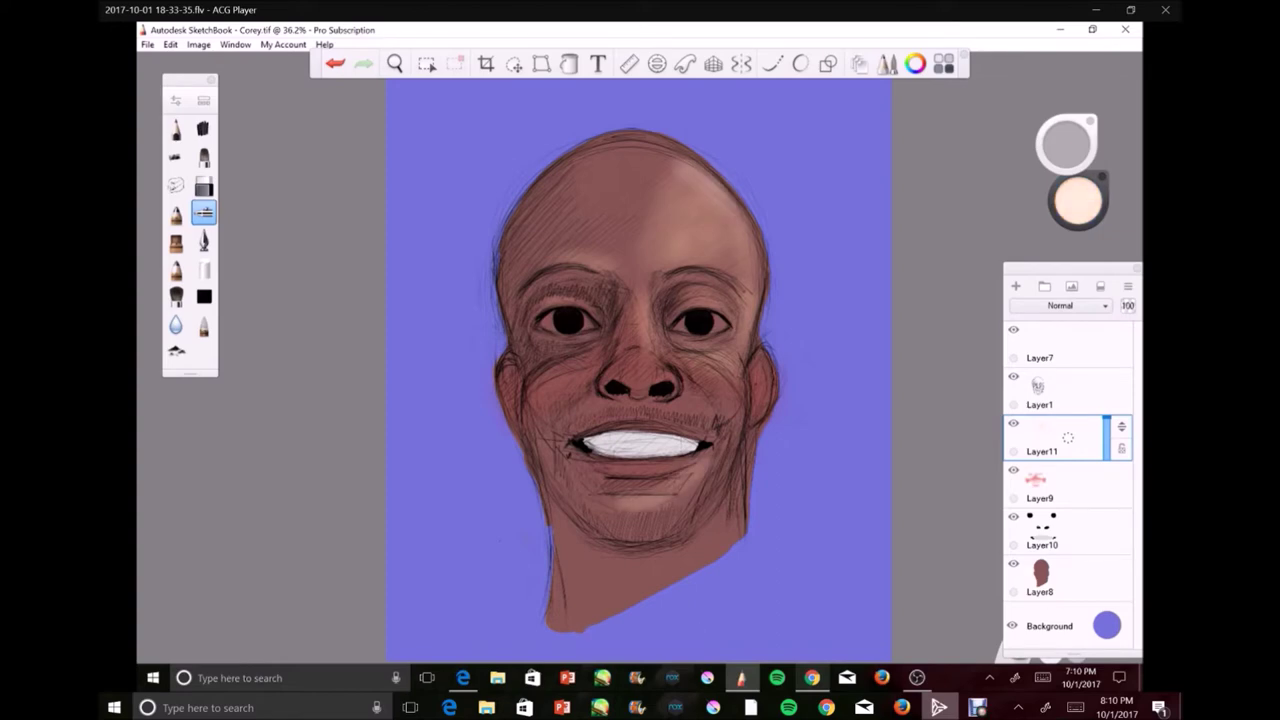
drag(760, 355, 772, 390)
drag(1121, 427, 1120, 438)
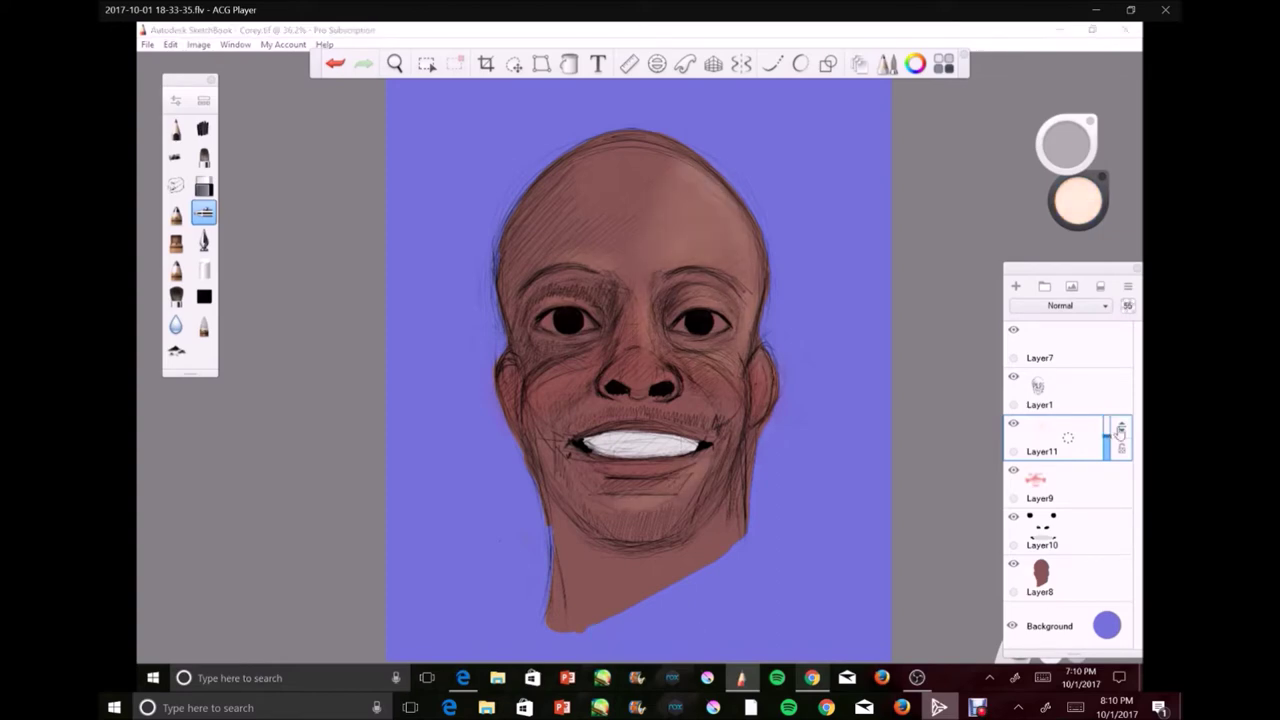
mouse_move(720, 500)
mouse_down()
mouse_move(700, 560)
mouse_move(657, 580)
mouse_up()
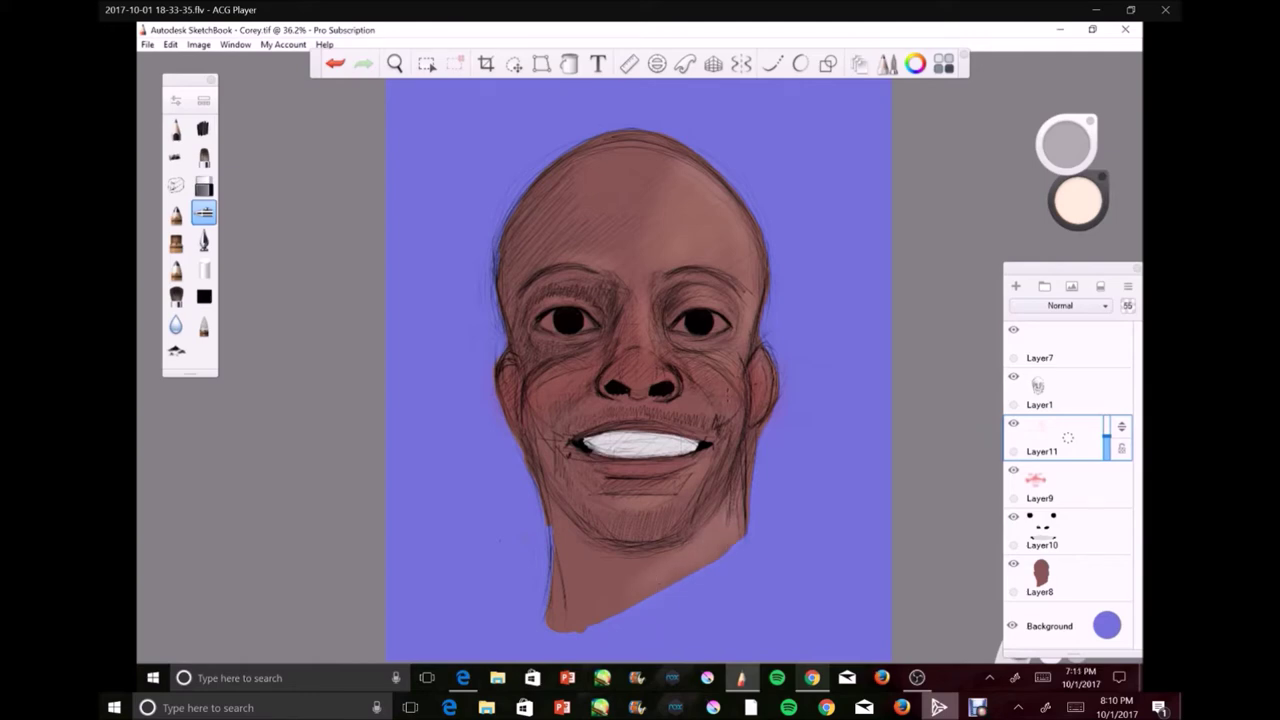
- On a new layer, paint dark blue shadows around the eyebrows and right eye
click(1016, 286)
click(1078, 205)
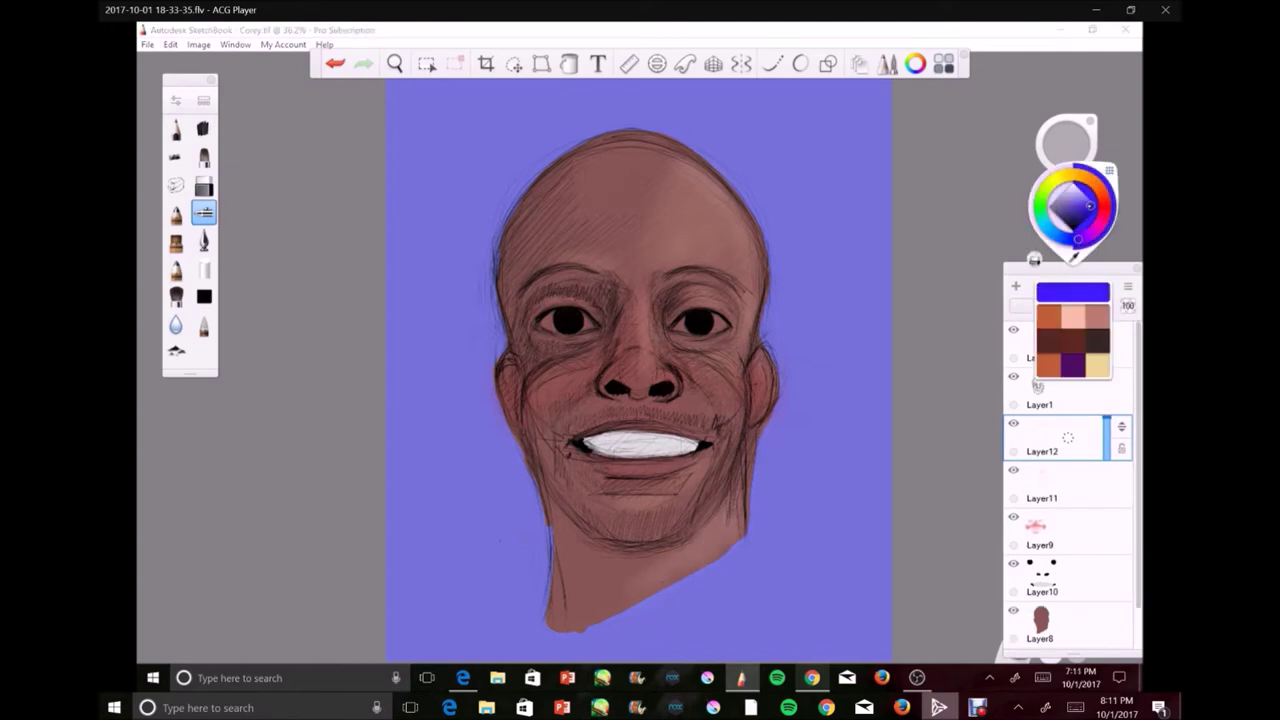
click(1075, 290)
drag(560, 285, 605, 295)
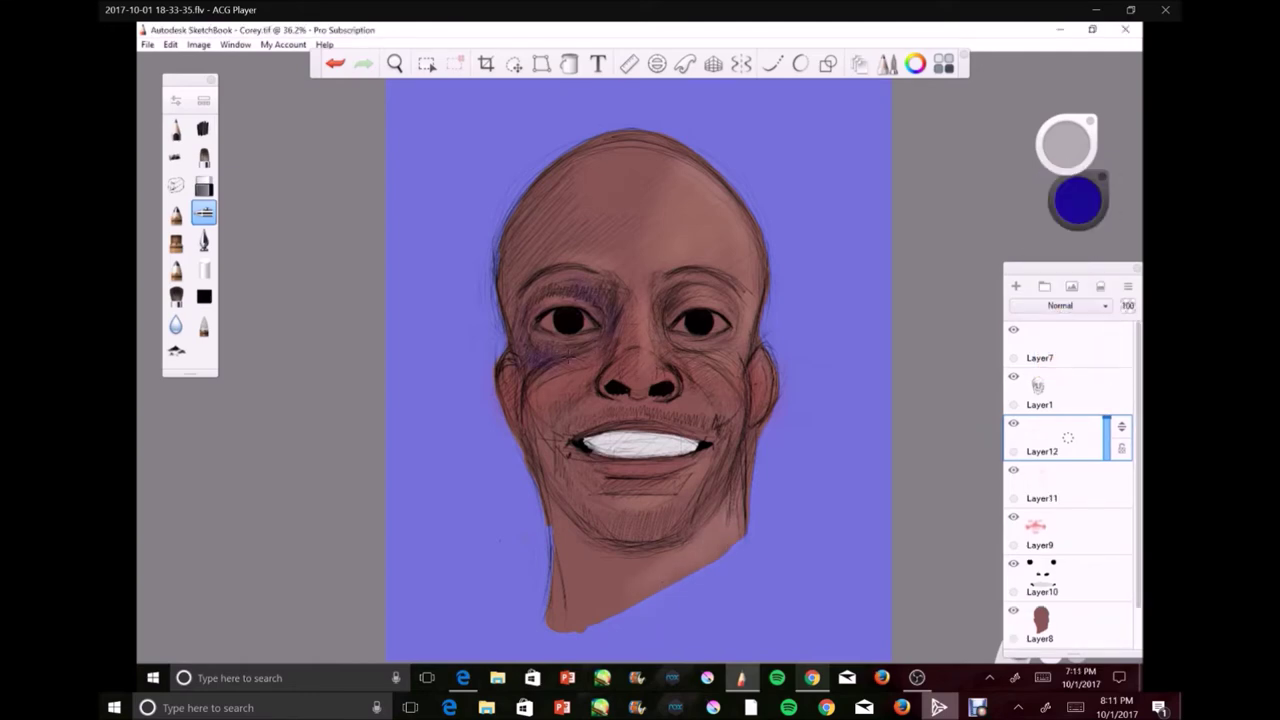
drag(672, 345, 718, 350)
drag(682, 292, 720, 290)
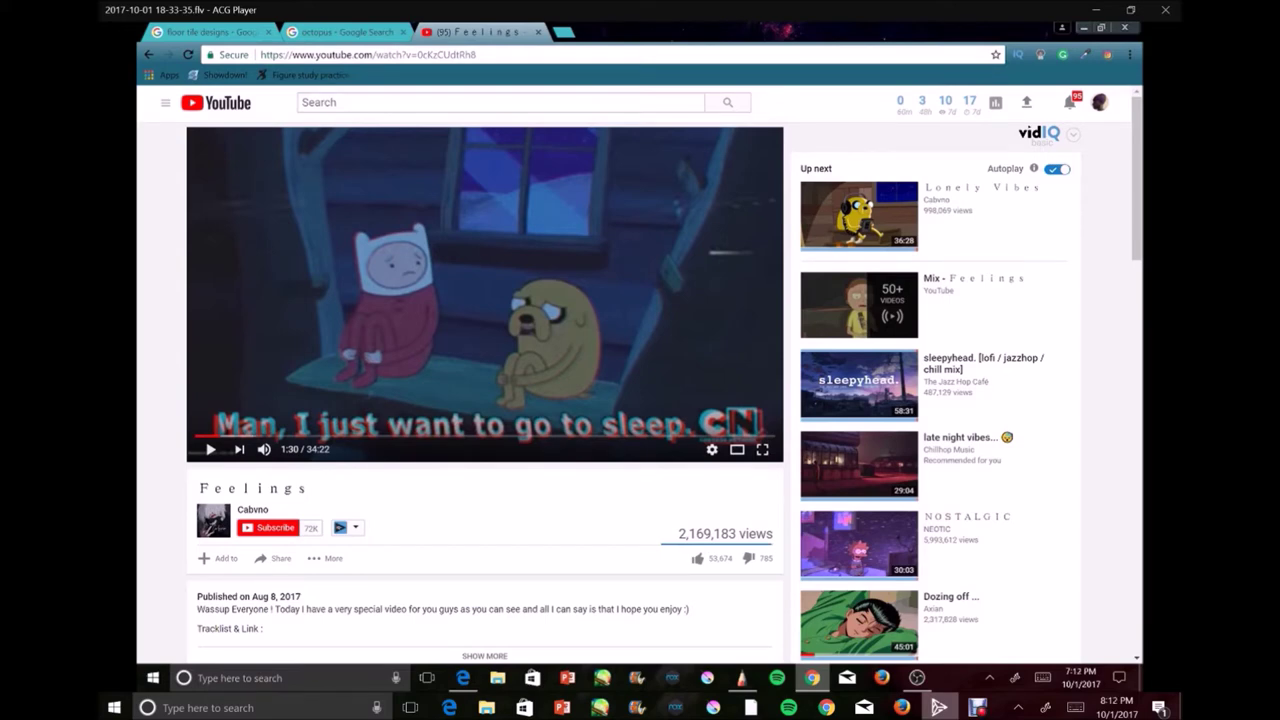
click(742, 678)
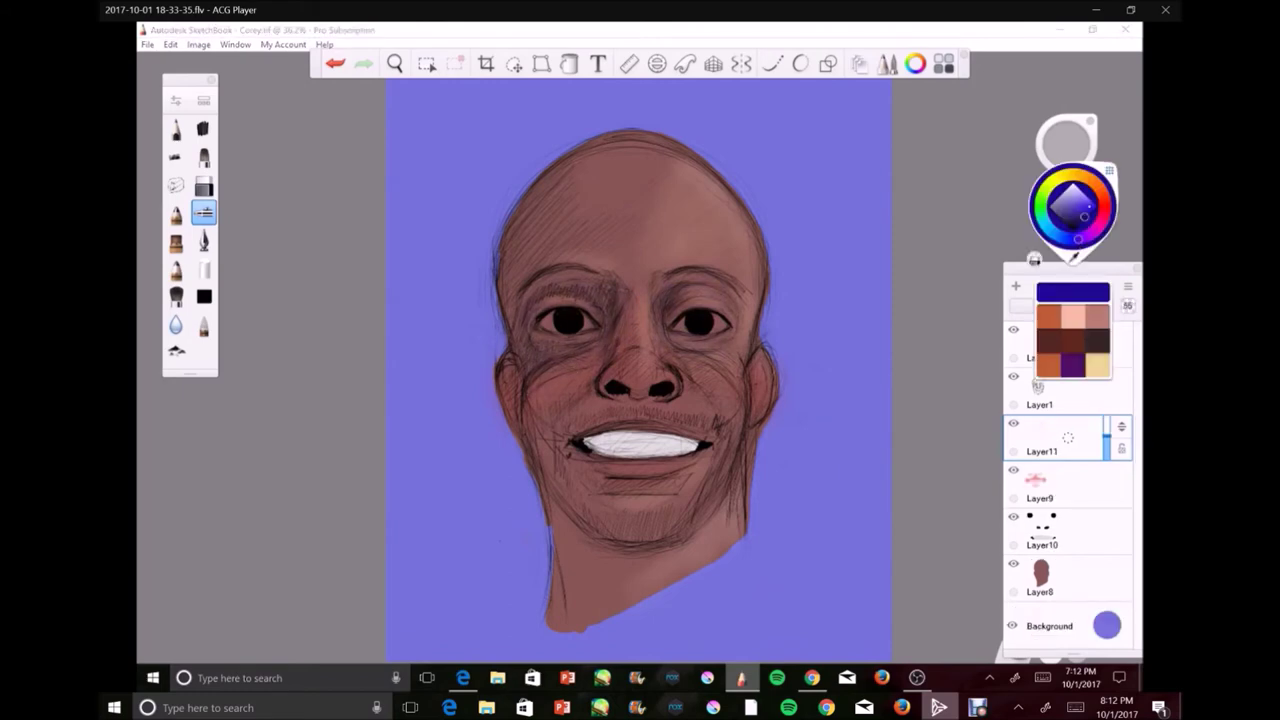
click(1047, 319)
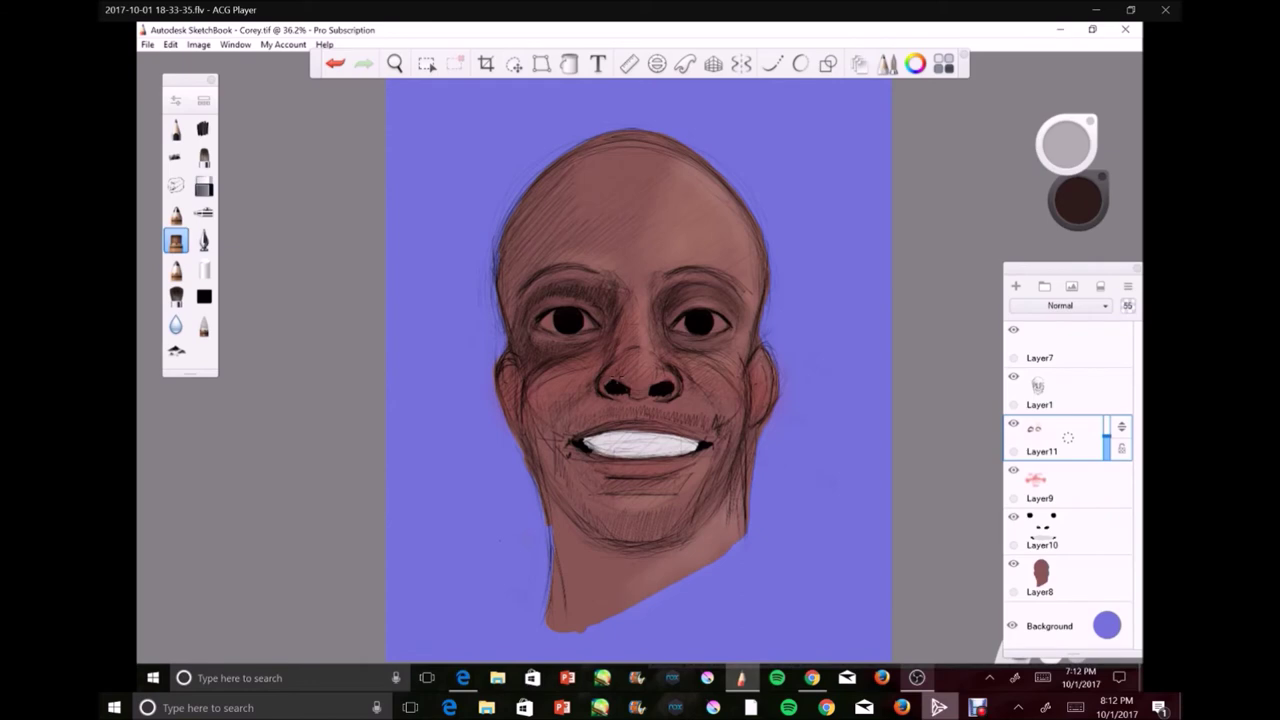
- Darken the shading beside the nose in dark brown
drag(600, 400, 580, 425)
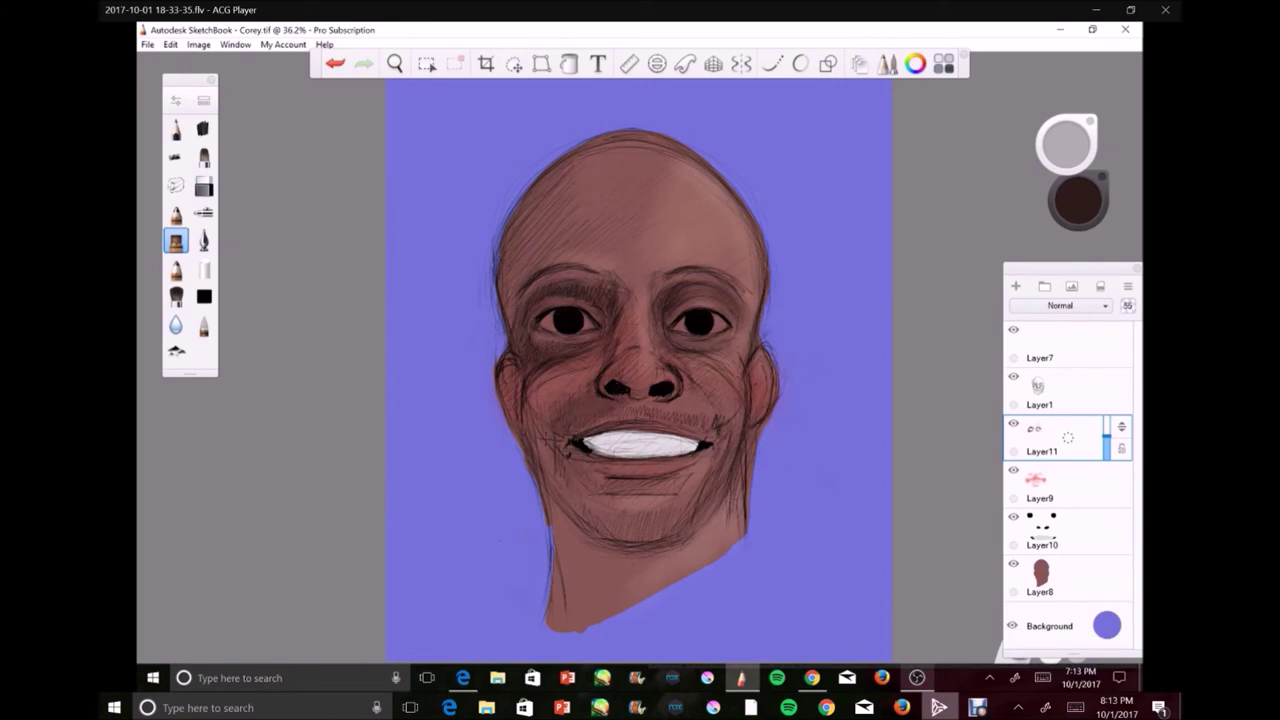
- Deepen the chin and jaw shadow, then soften the right cheek in lighter reddish brown
drag(600, 520, 660, 580)
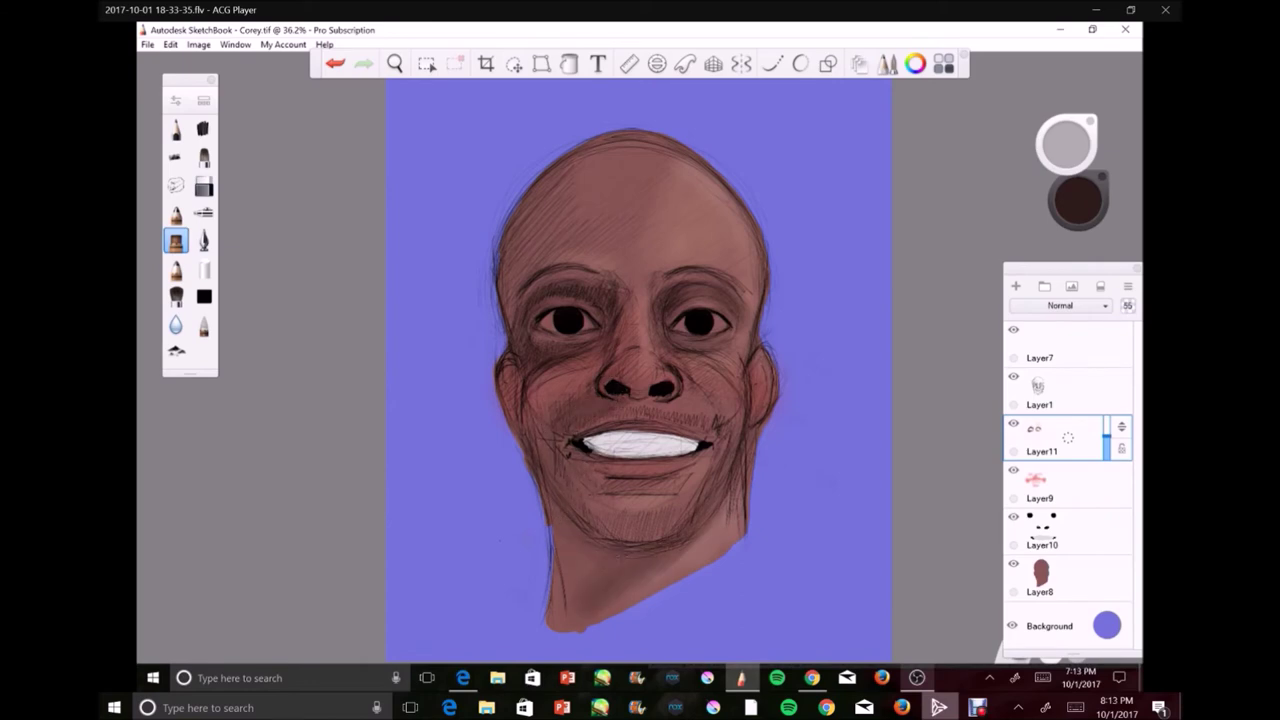
click(1077, 202)
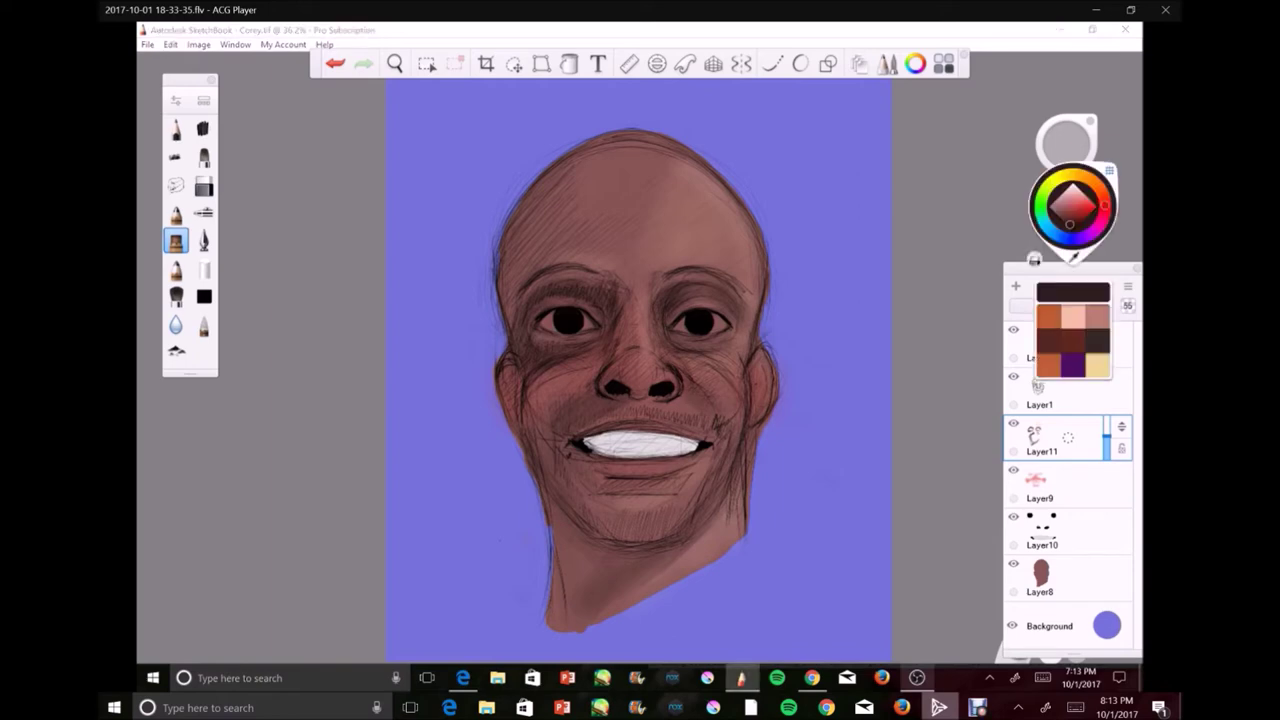
click(1060, 330)
click(1077, 202)
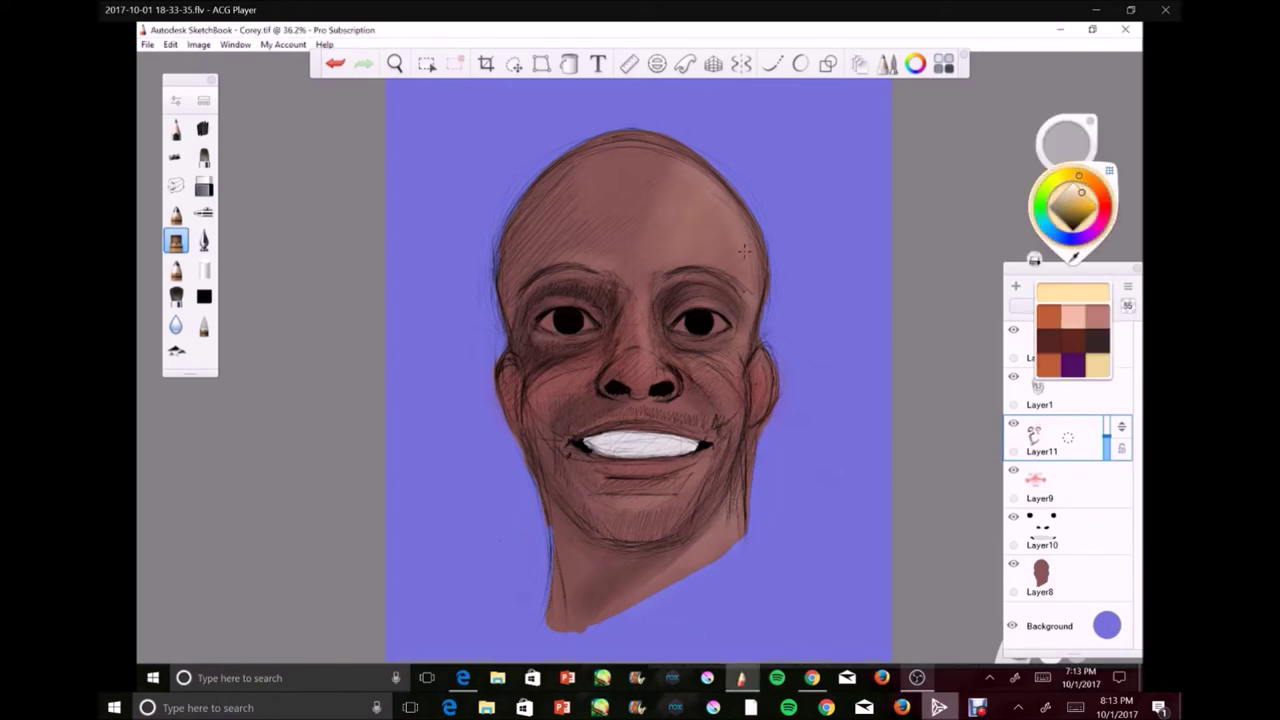
drag(745, 290, 700, 365)
drag(610, 405, 728, 425)
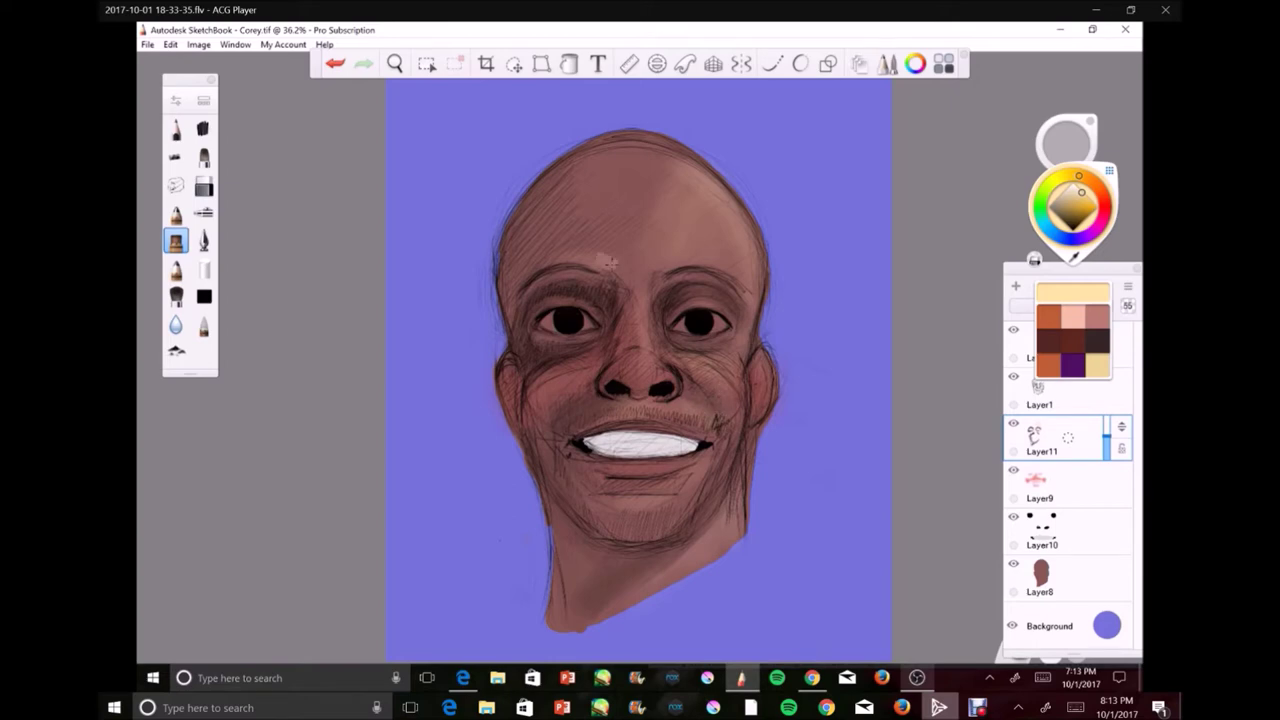
click(1072, 293)
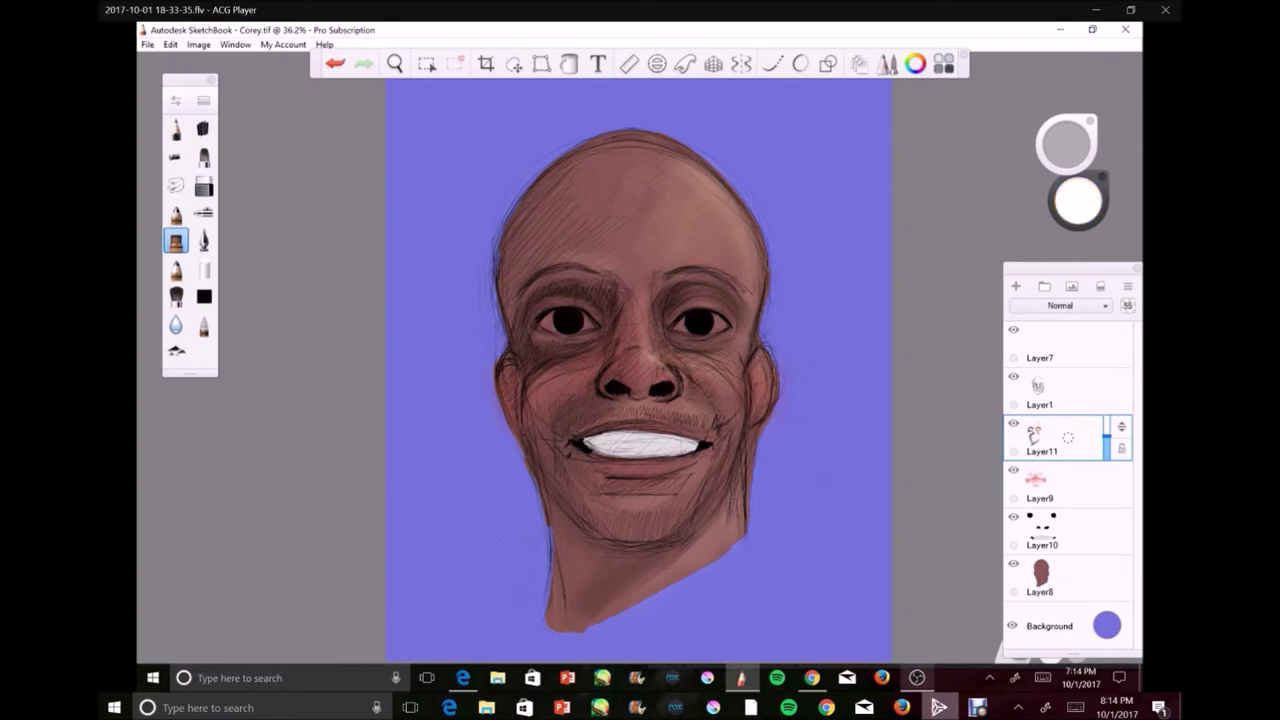
- Raise Layer11 opacity to 100 and merge the detail layers down into Layer8
drag(1070, 270, 1028, 196)
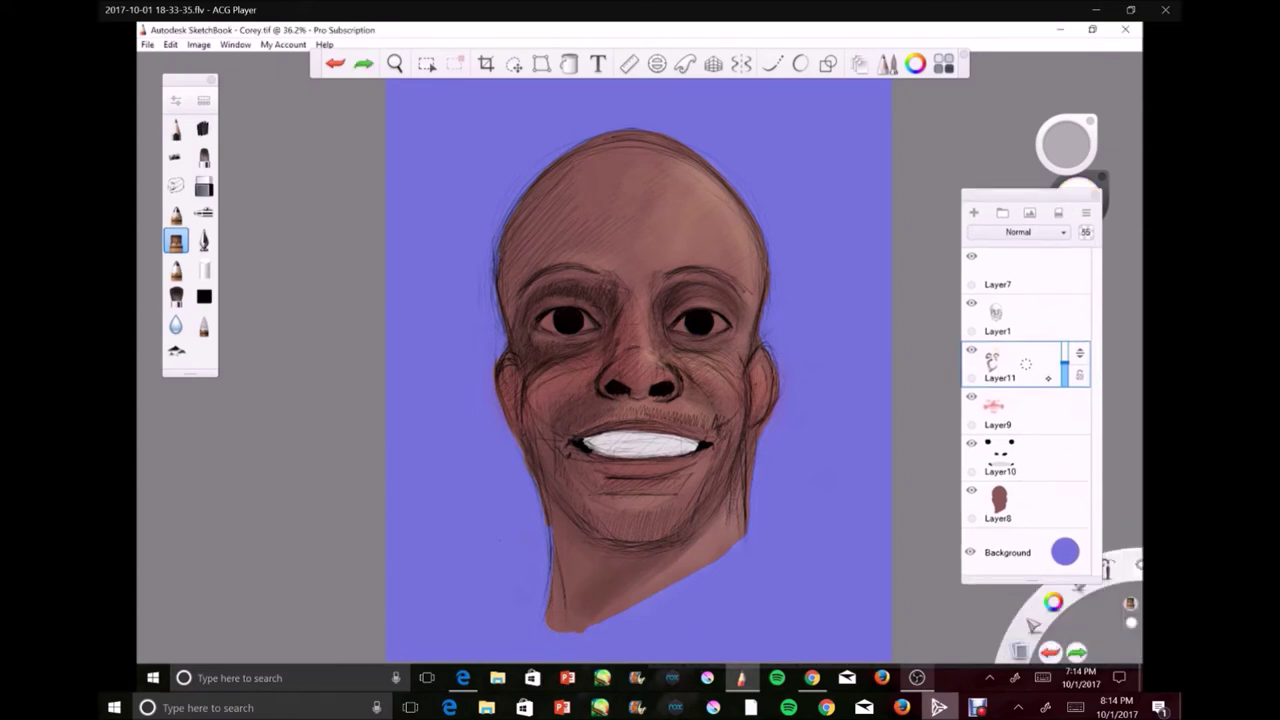
drag(1064, 370, 1064, 348)
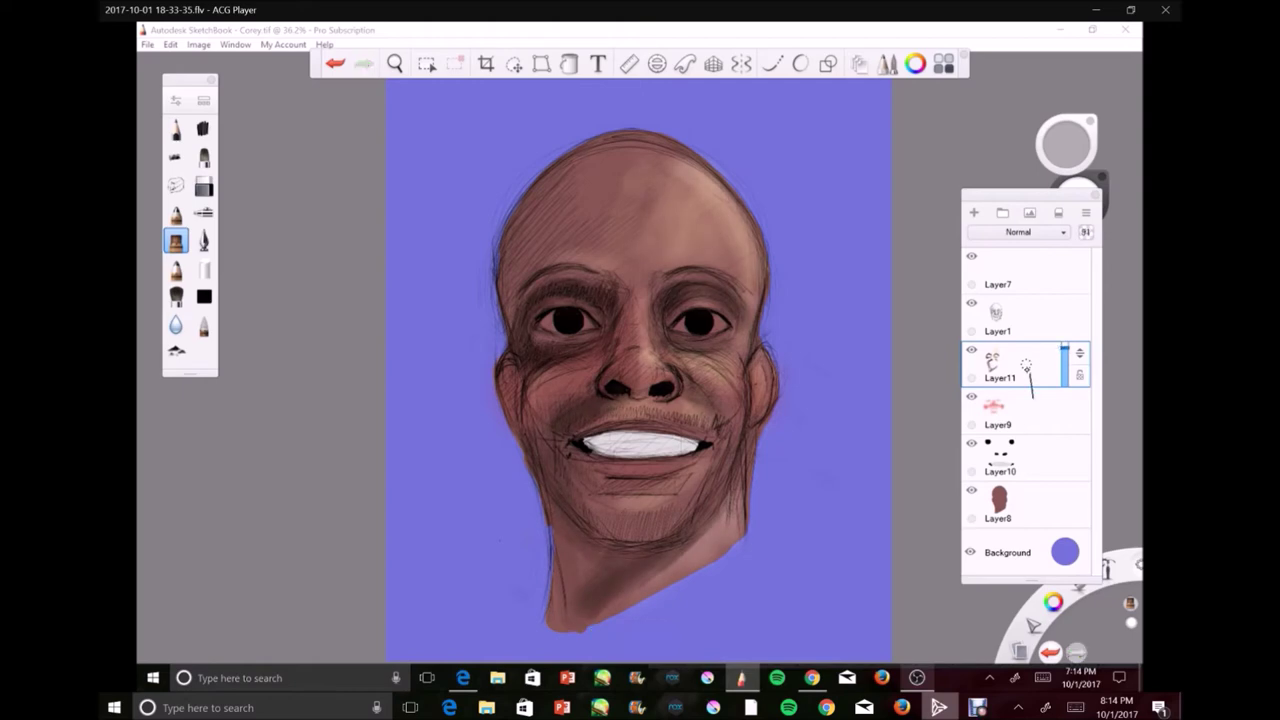
key(ctrl+e)
key(ctrl+e)
key(ctrl+e)
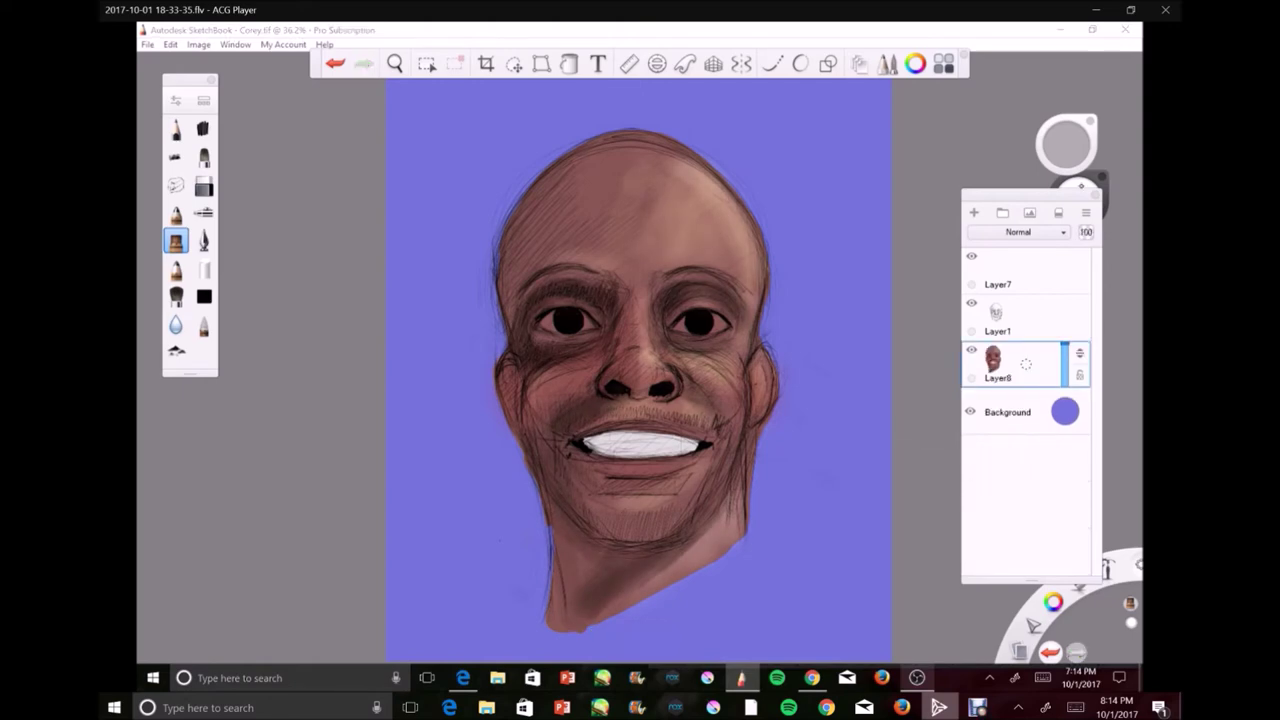
- Brighten both eye whites with the Hard Airbrush and merge down into Layer8
click(205, 240)
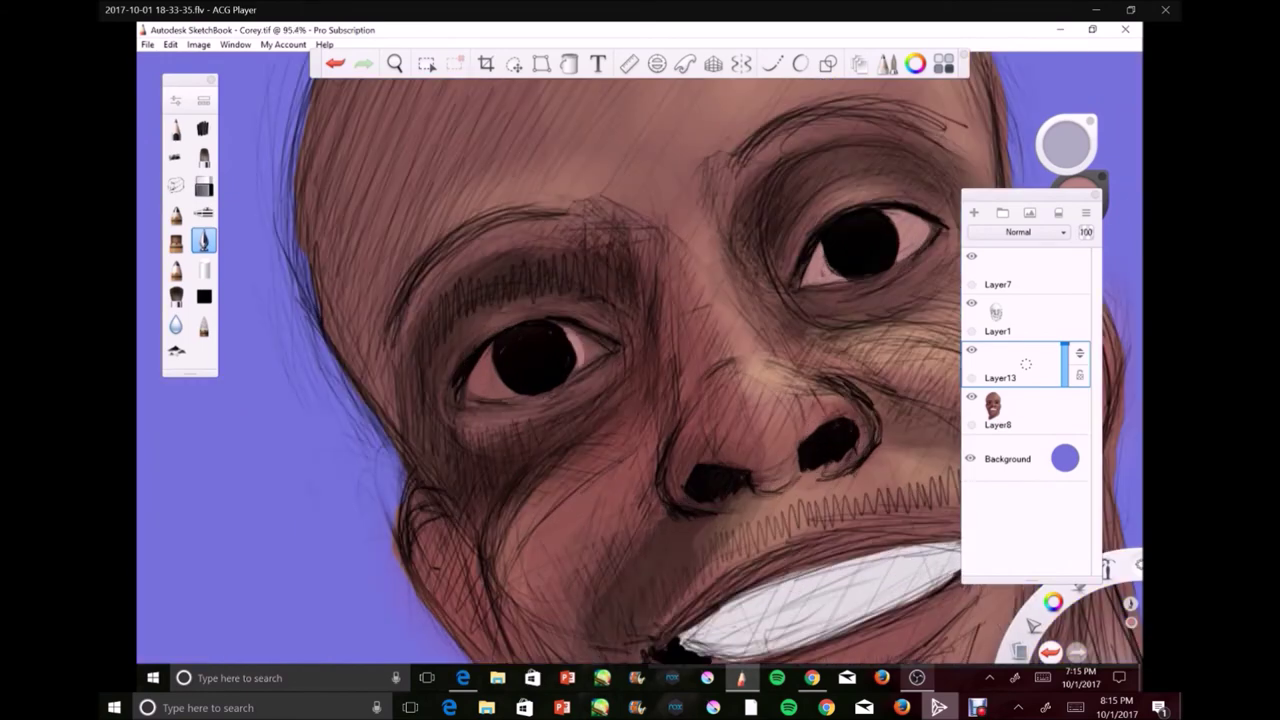
drag(576, 340, 605, 355)
drag(470, 360, 508, 390)
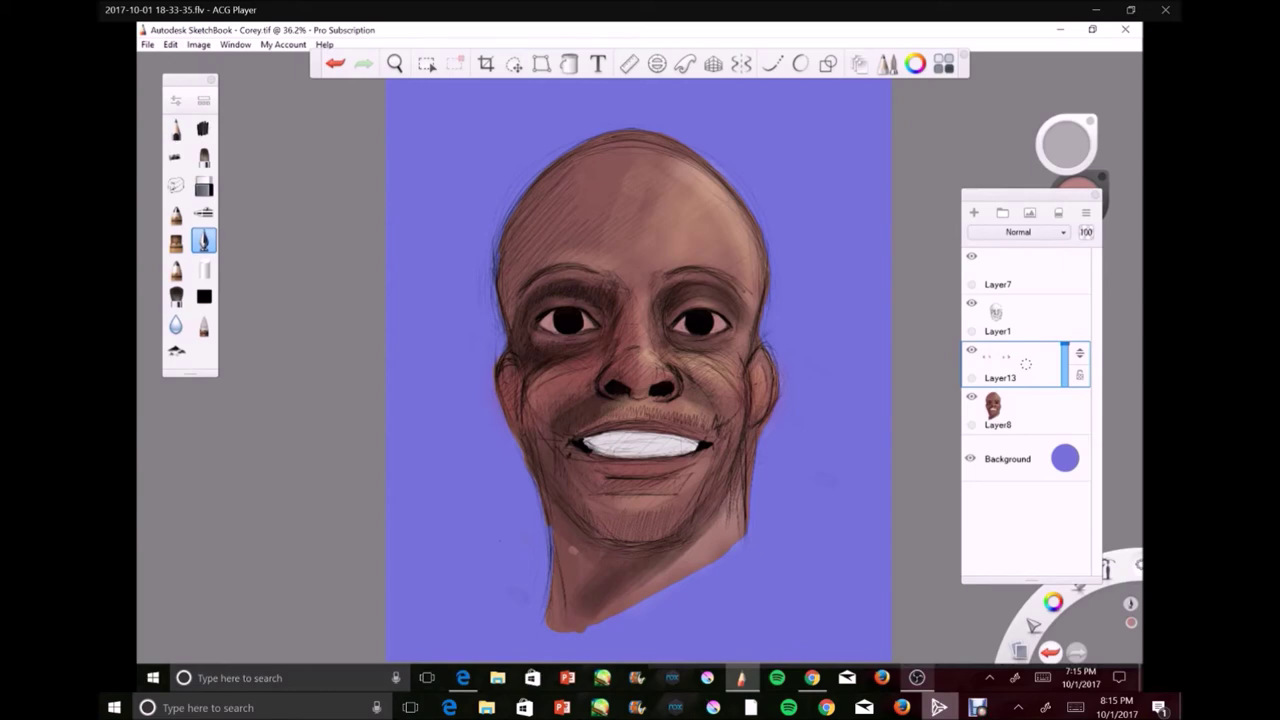
key(ctrl+e)
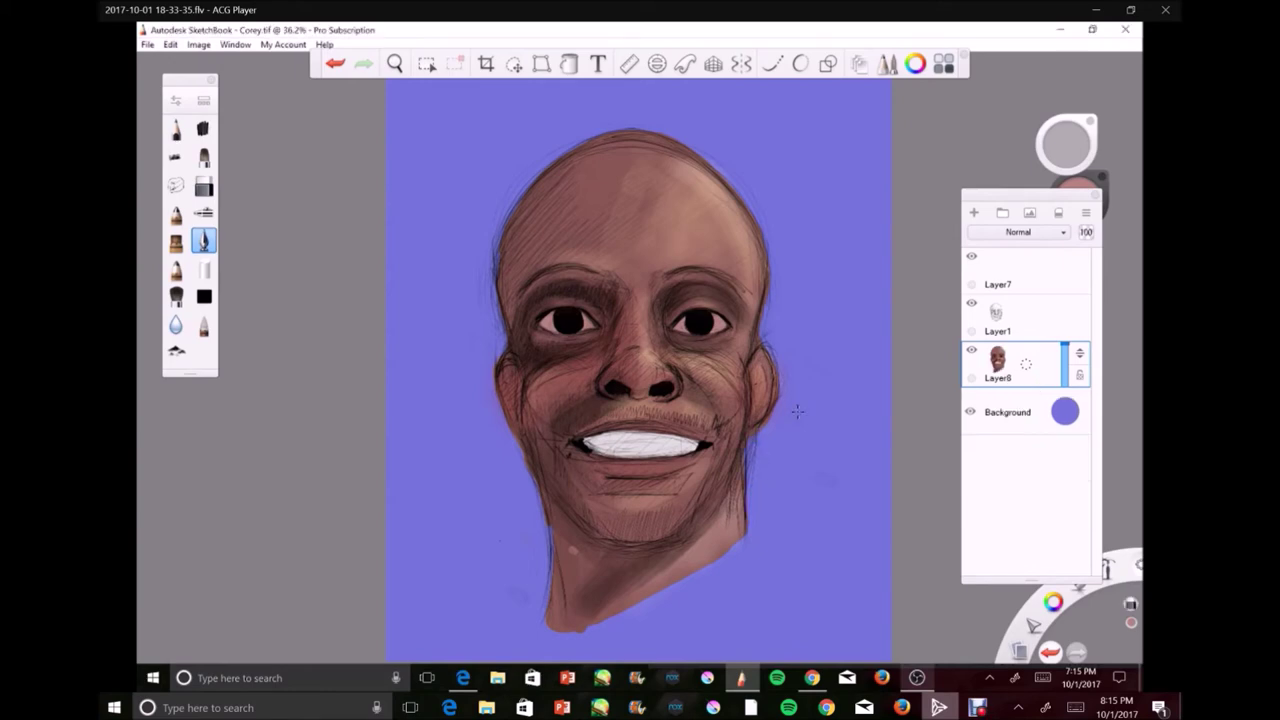
- Back on Layer8, darken the shading along the jaw and cheek
click(1010, 316)
click(1026, 363)
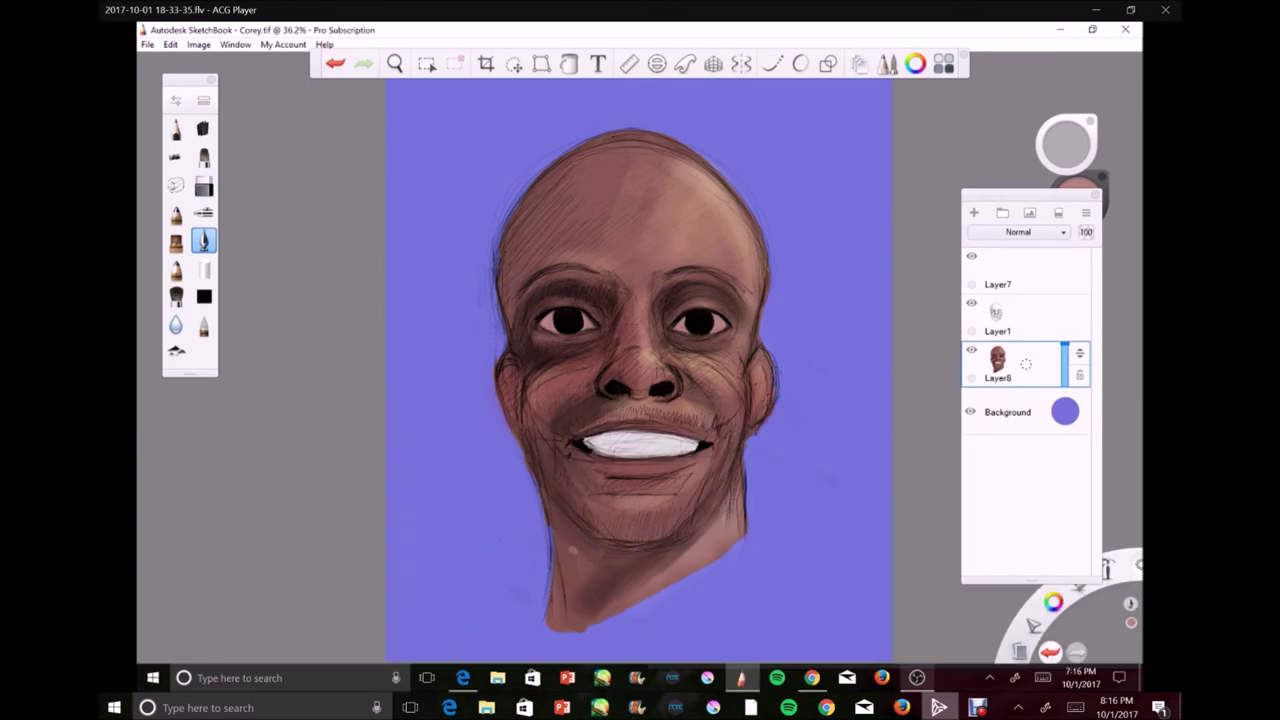
click(1068, 145)
click(175, 240)
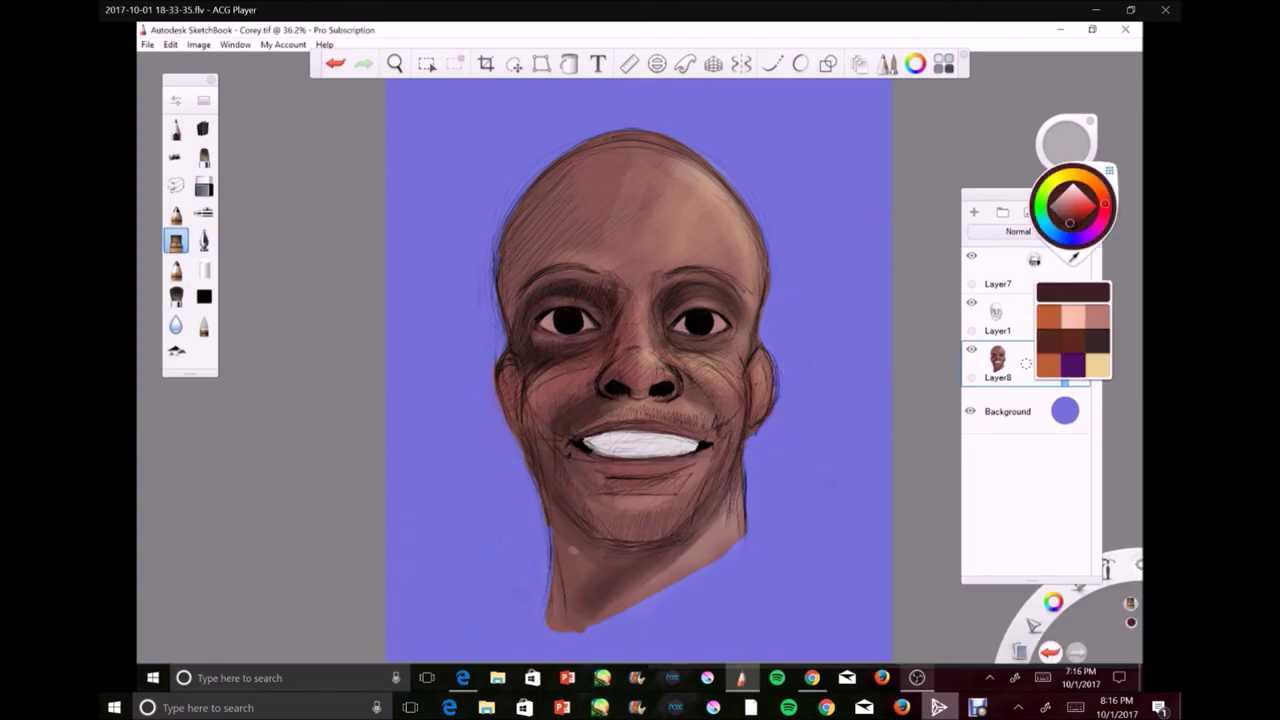
drag(585, 505, 685, 505)
drag(718, 415, 690, 420)
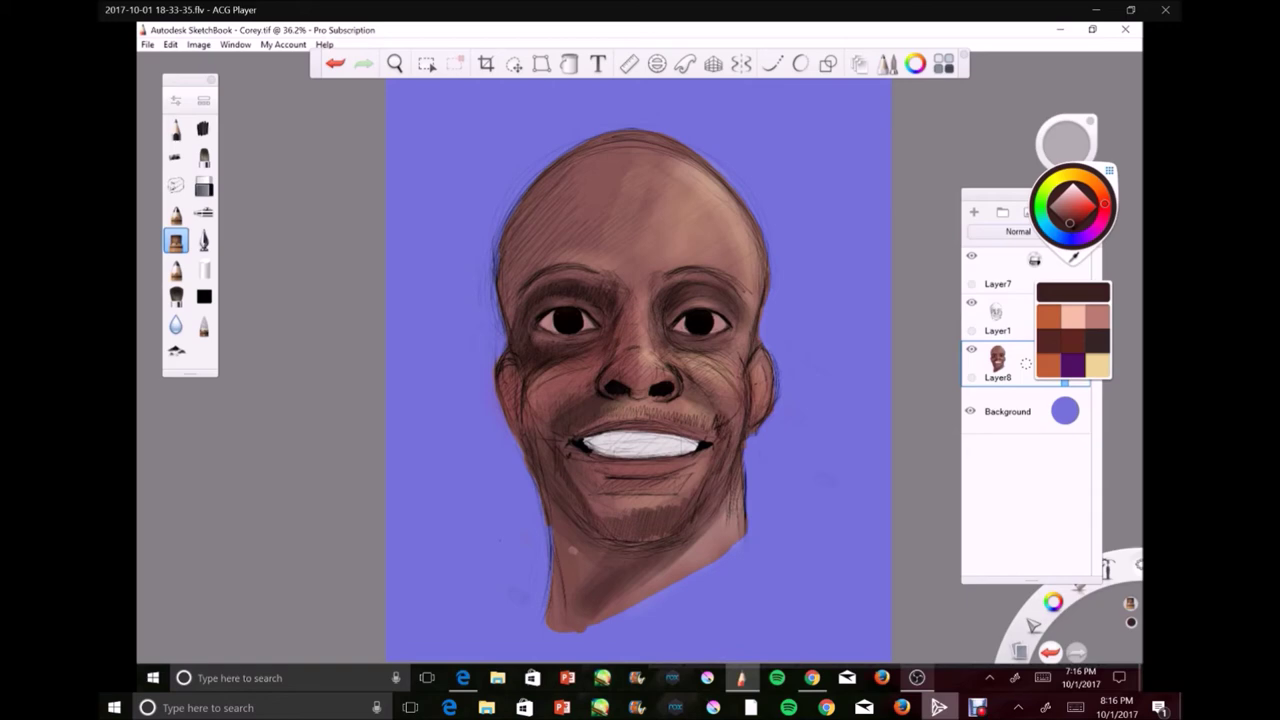
scroll(640, 380, up, 3)
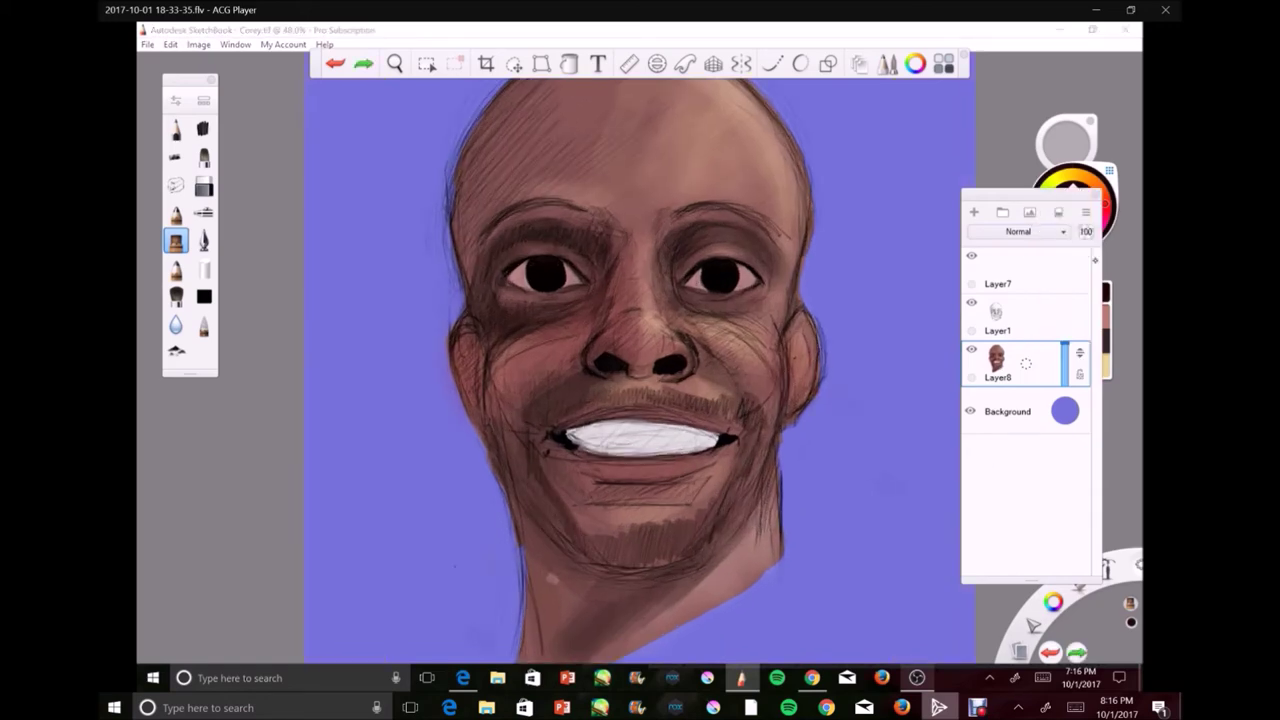
- Darken the beard, the mustache above the teeth, and the left jaw edge
key(Tab)
mouse_move(530, 460)
mouse_down()
mouse_move(620, 545)
mouse_move(725, 500)
mouse_up()
drag(600, 400, 720, 400)
drag(540, 468, 555, 518)
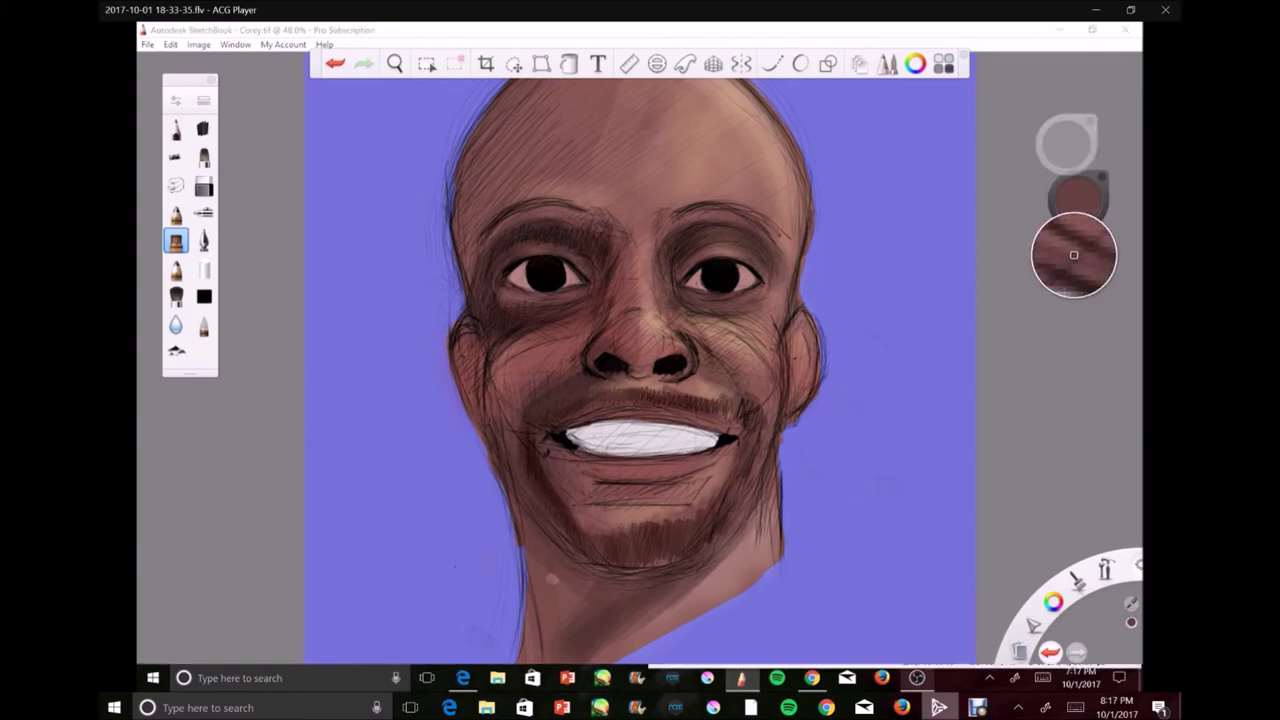
- Add small light pink highlight strokes near both eyes
alt+click(697, 437)
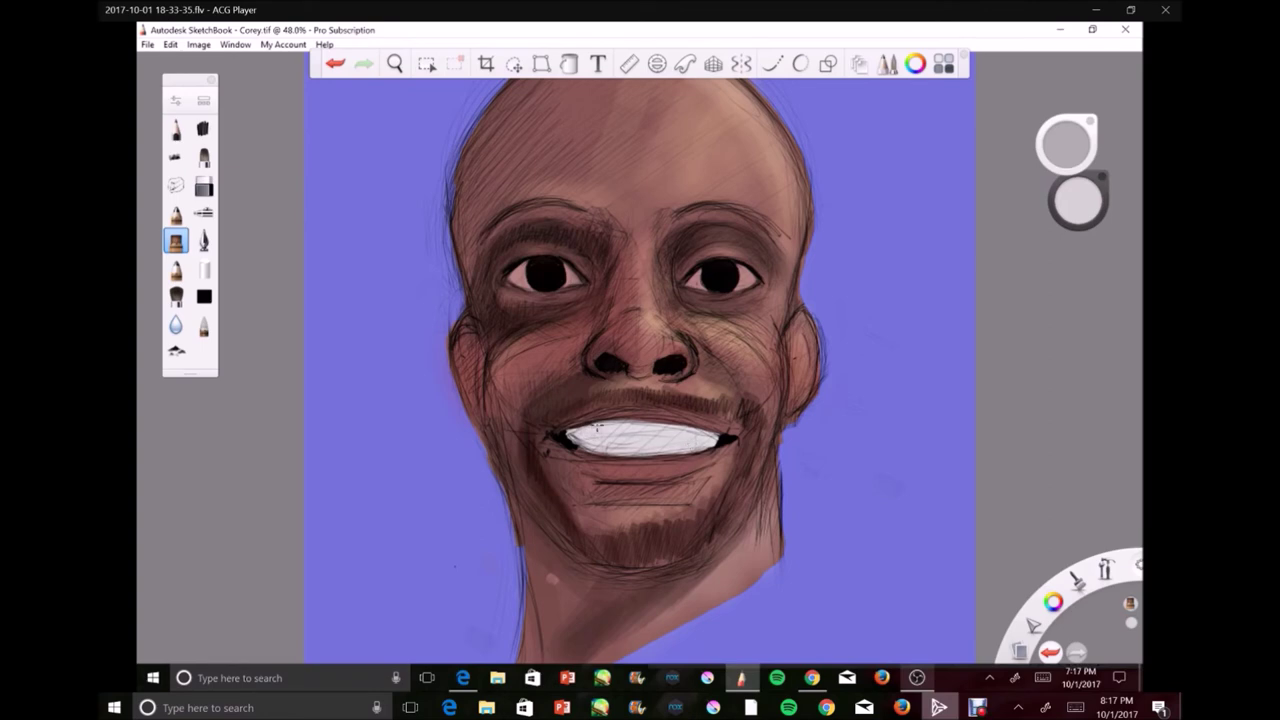
alt+click(600, 300)
drag(706, 250, 736, 248)
drag(515, 250, 570, 248)
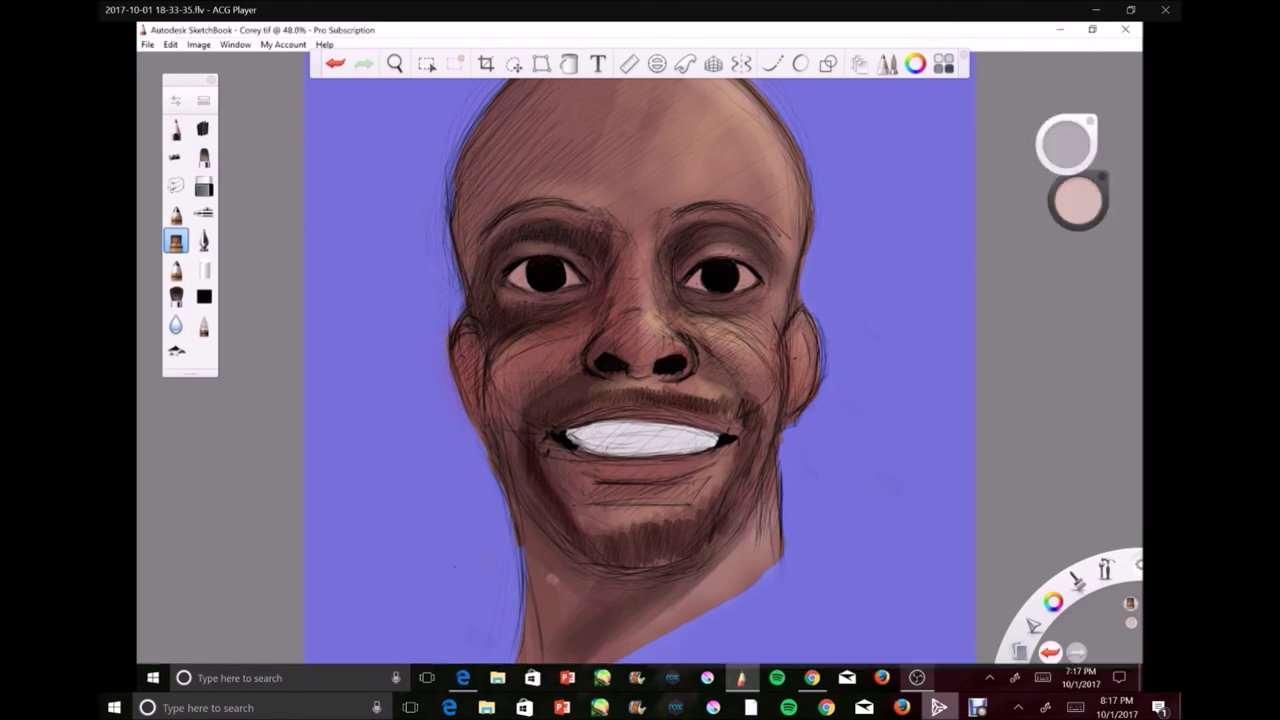
drag(805, 275, 750, 256)
- Sample the brown skin colour and shift it to a redder brown
alt+click(1069, 255)
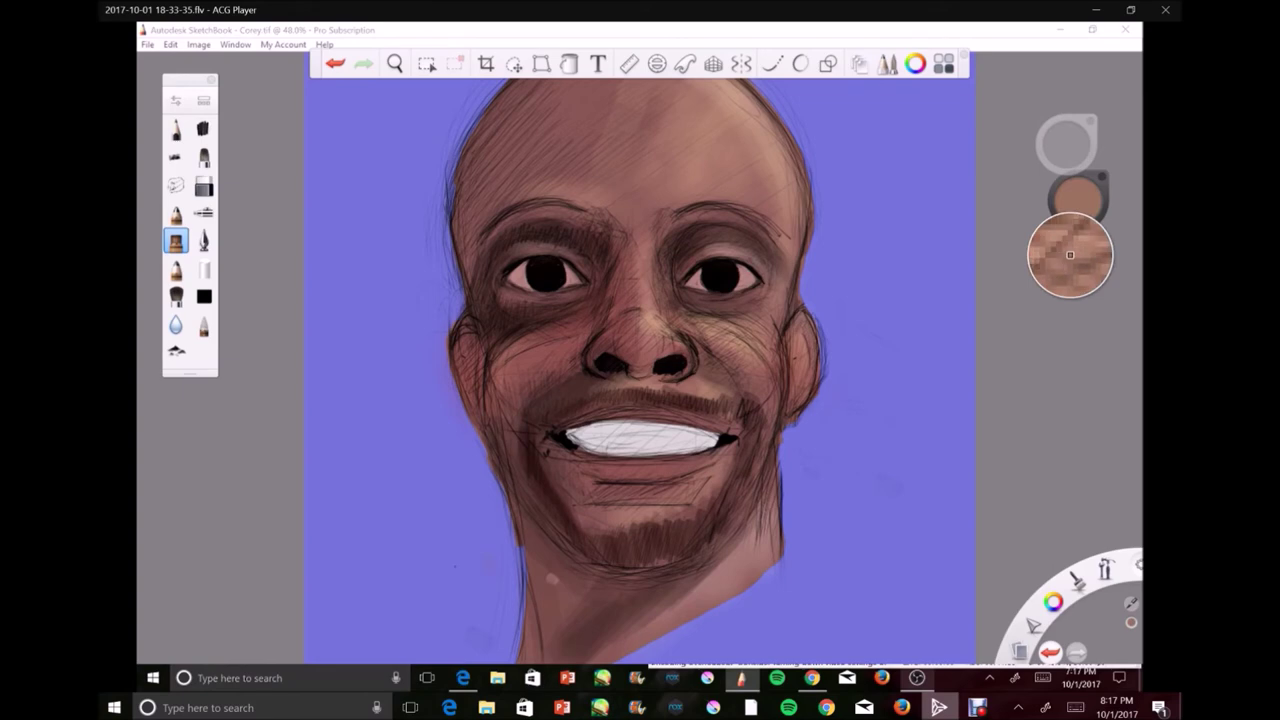
click(1078, 200)
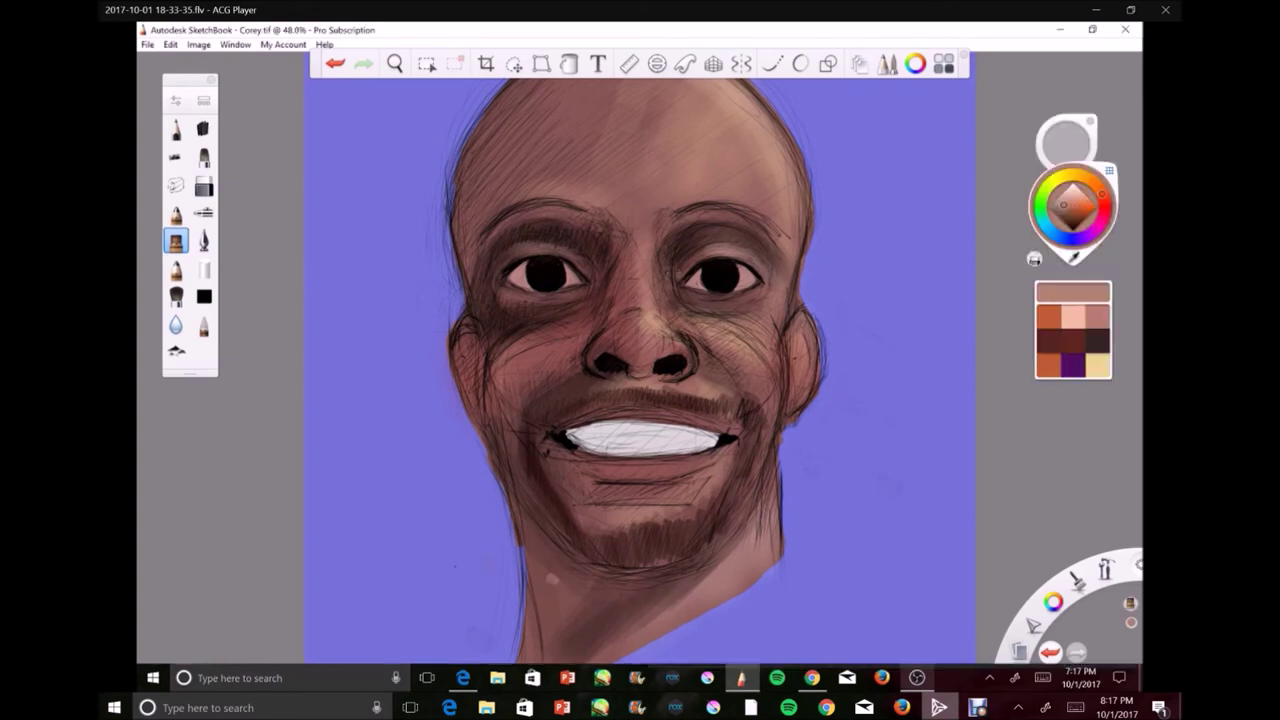
click(1075, 310)
click(1085, 199)
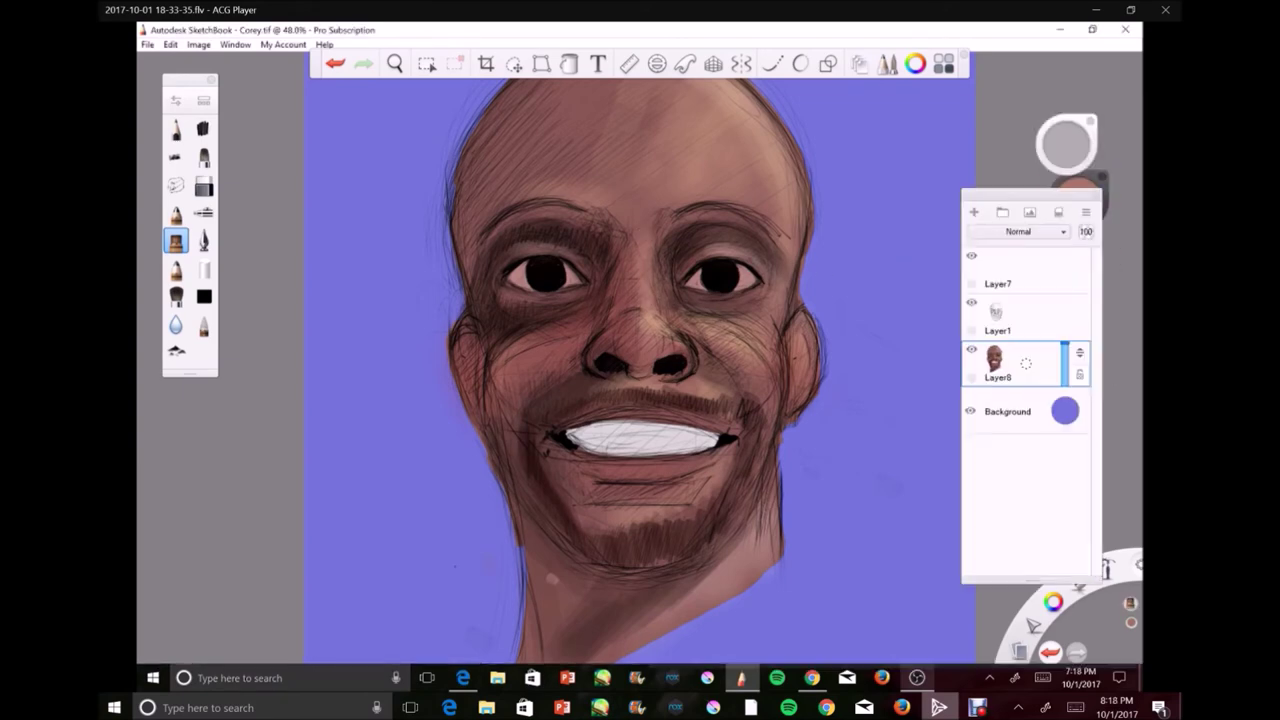
scroll(640, 360, down, 3)
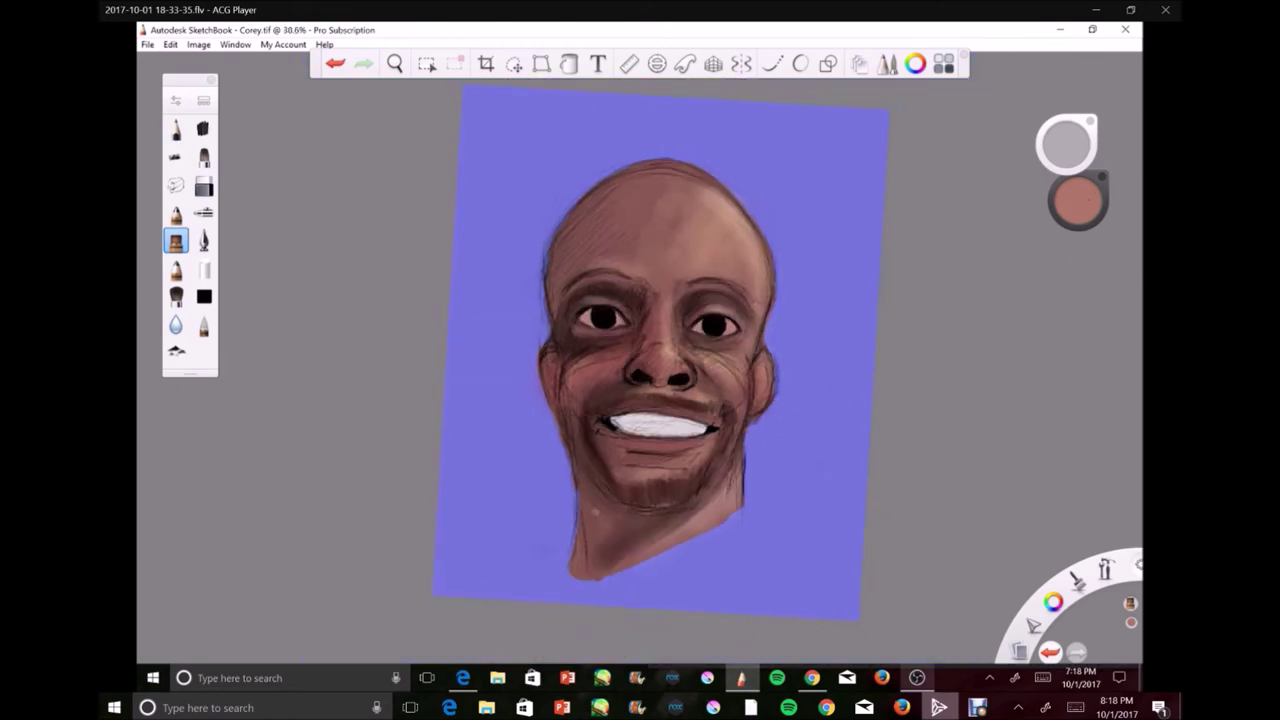
- Darken the goatee and upper lip, and shade the left temple darker brown
mouse_move(556, 470)
mouse_down()
mouse_move(608, 518)
mouse_move(672, 516)
mouse_up()
drag(606, 418, 670, 418)
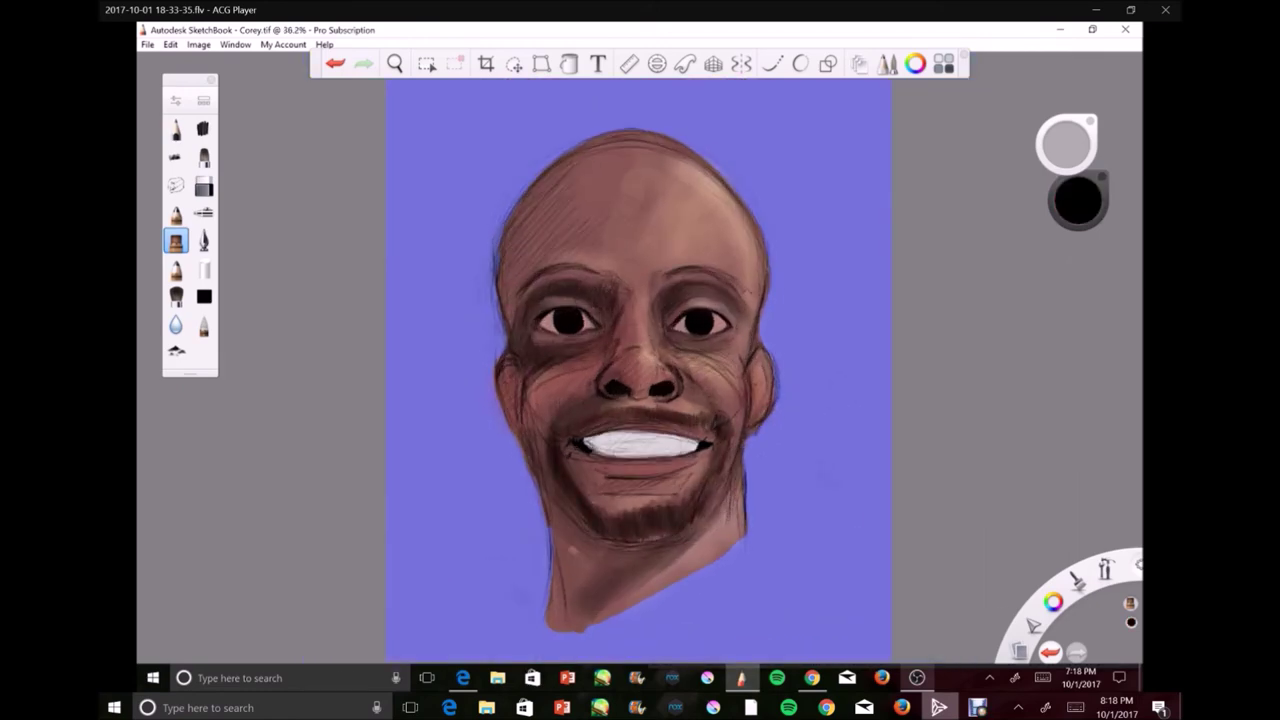
key(3)
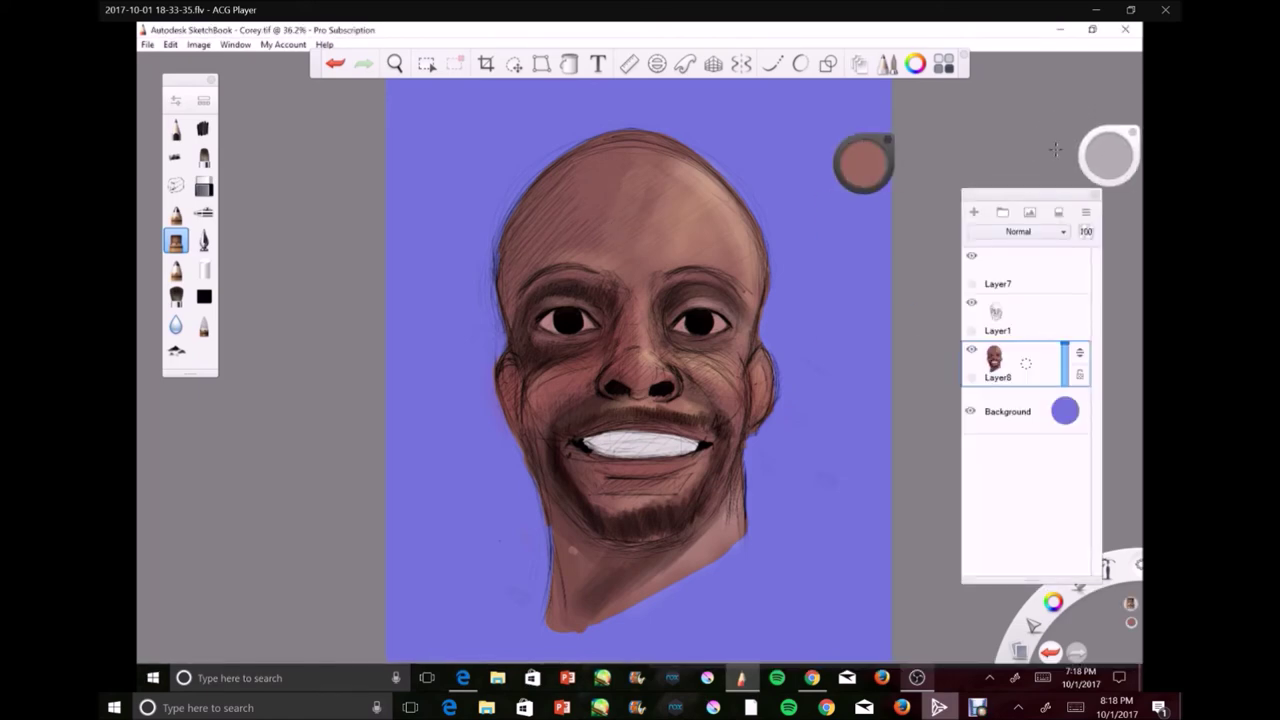
drag(862, 162, 862, 180)
drag(510, 180, 560, 280)
drag(540, 220, 590, 255)
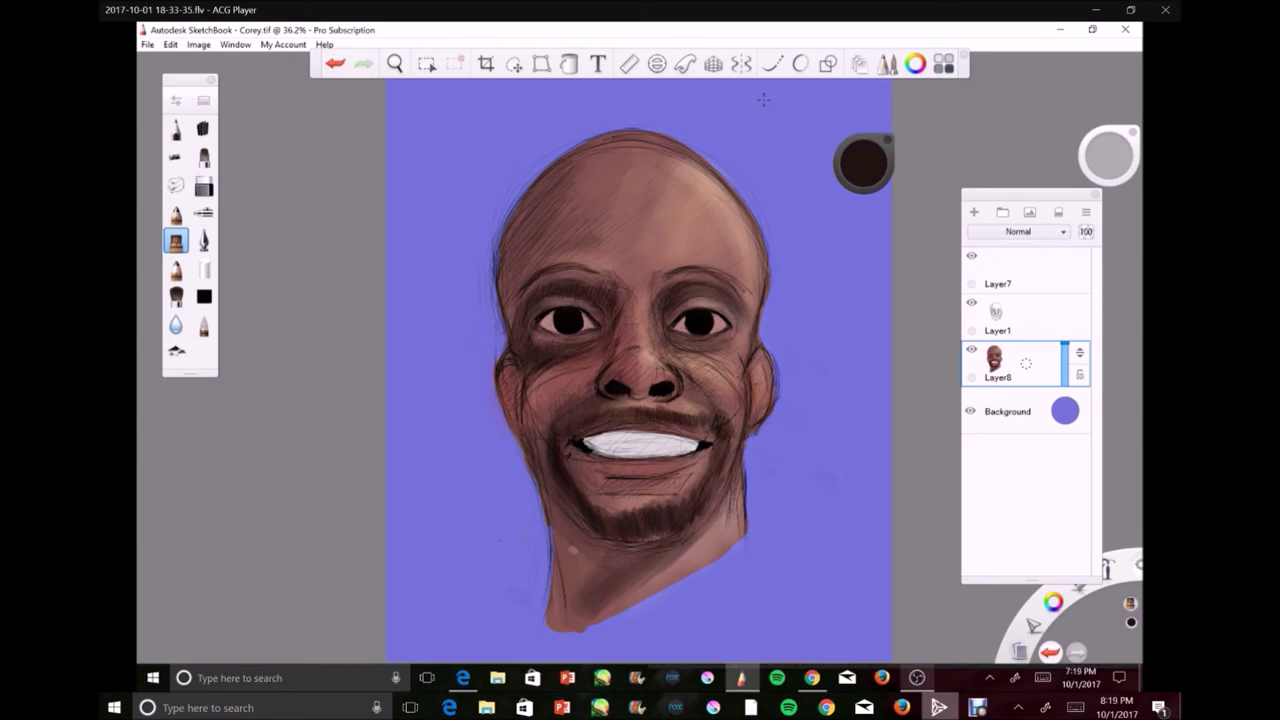
- Add darker strokes on the chin, jaw and left neck edge
drag(585, 588, 572, 548)
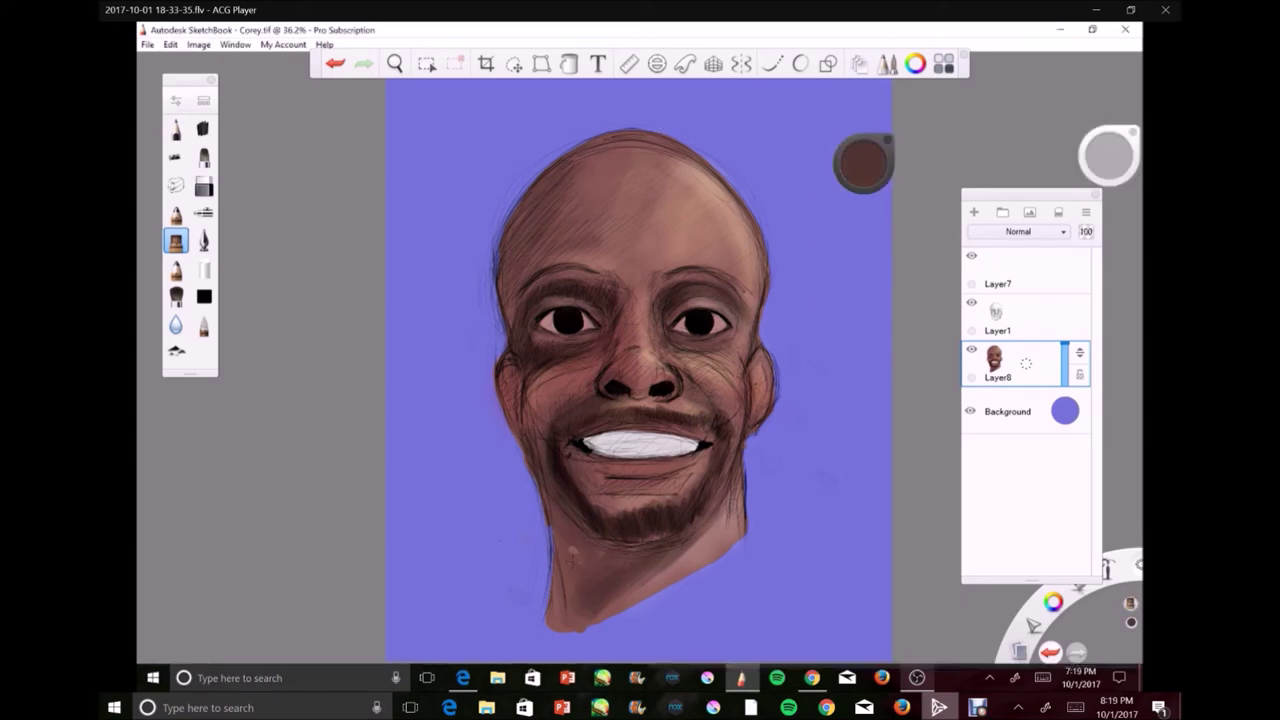
click(863, 162)
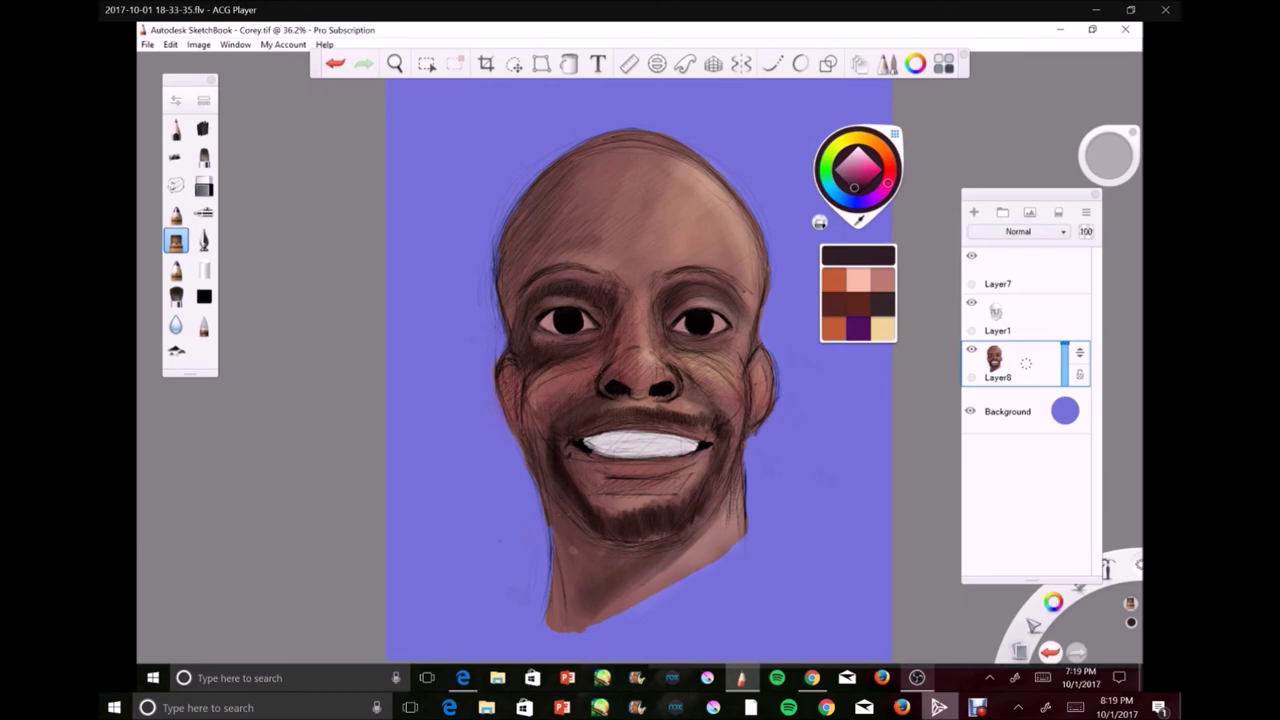
drag(560, 520, 652, 548)
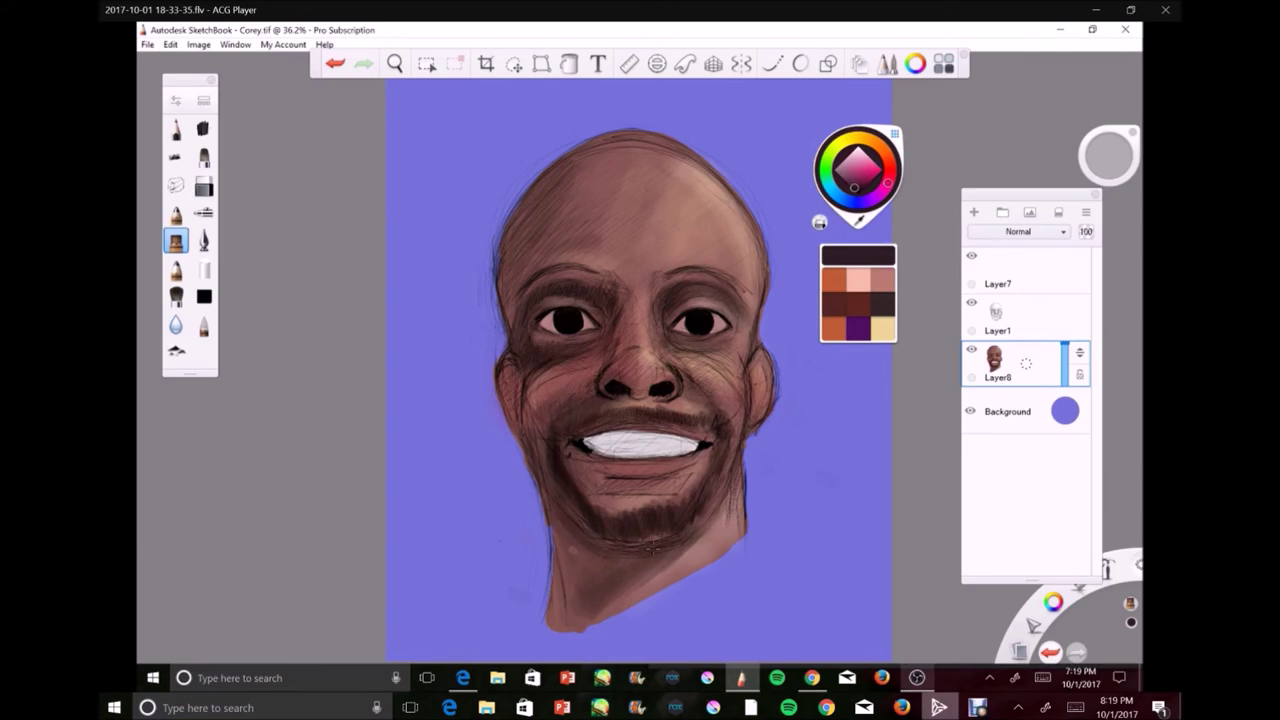
drag(560, 525, 556, 615)
- Paint a pale pink rim light on the head's right edge and white eye catchlights
drag(853, 184, 861, 150)
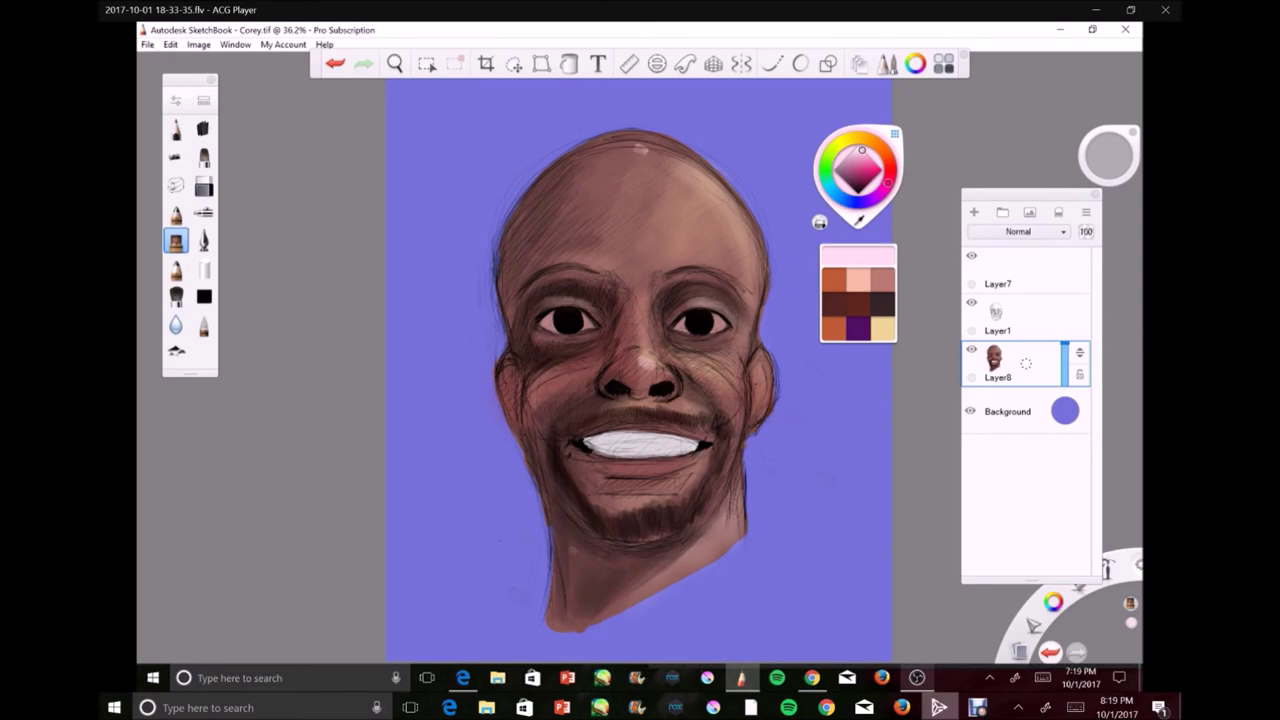
mouse_move(740, 180)
mouse_down()
mouse_move(758, 320)
mouse_move(728, 352)
mouse_move(565, 372)
mouse_up()
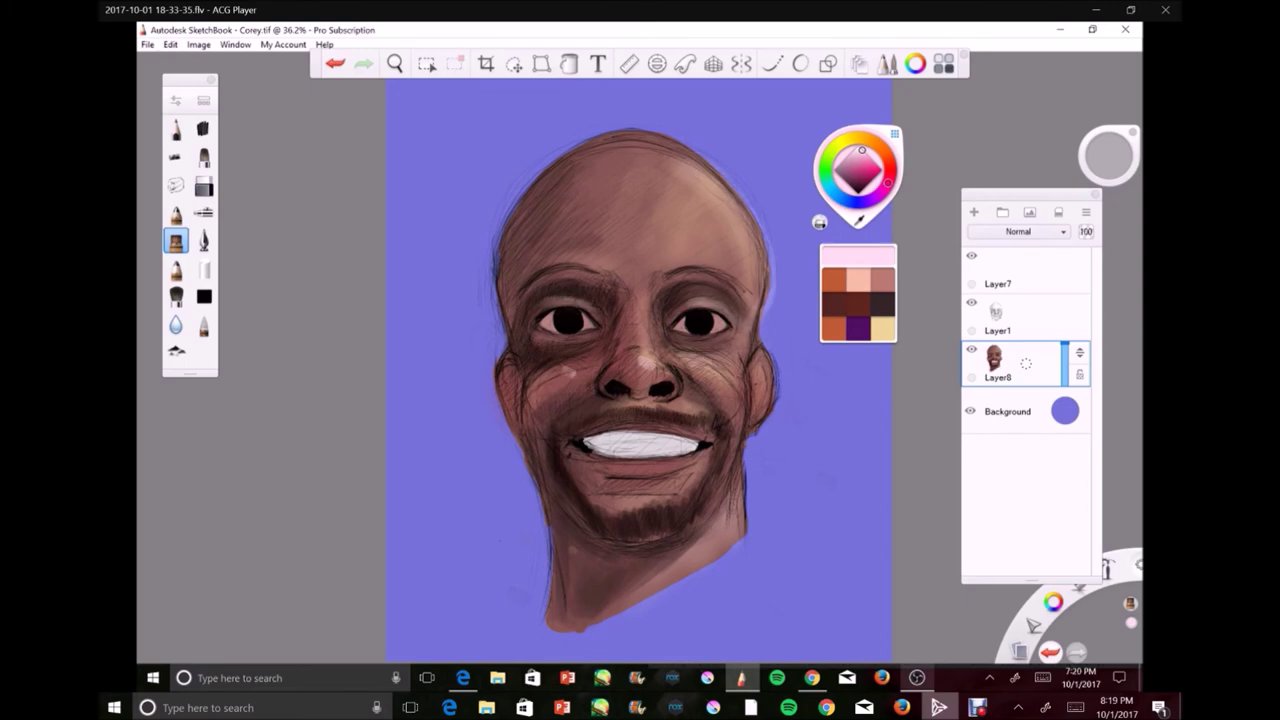
click(893, 133)
click(708, 321)
click(578, 319)
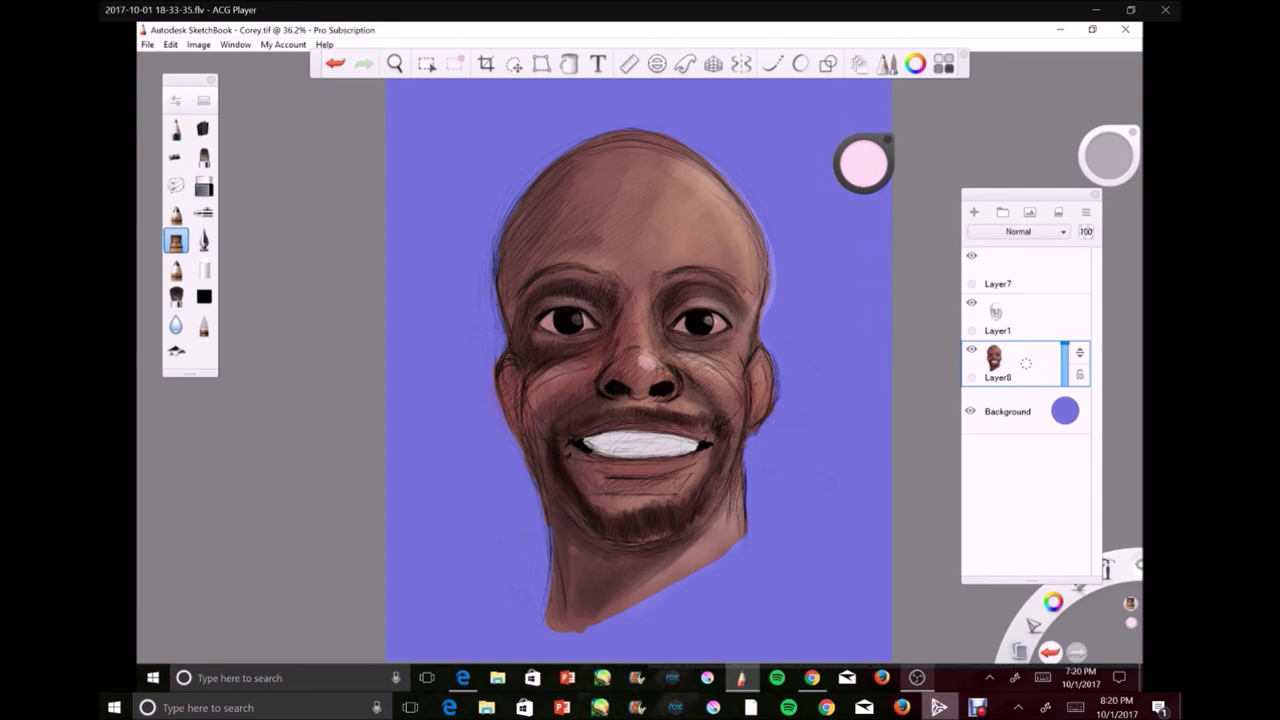
- Deepen the lip lines with a darker brown sampled from the painting
key(alt)
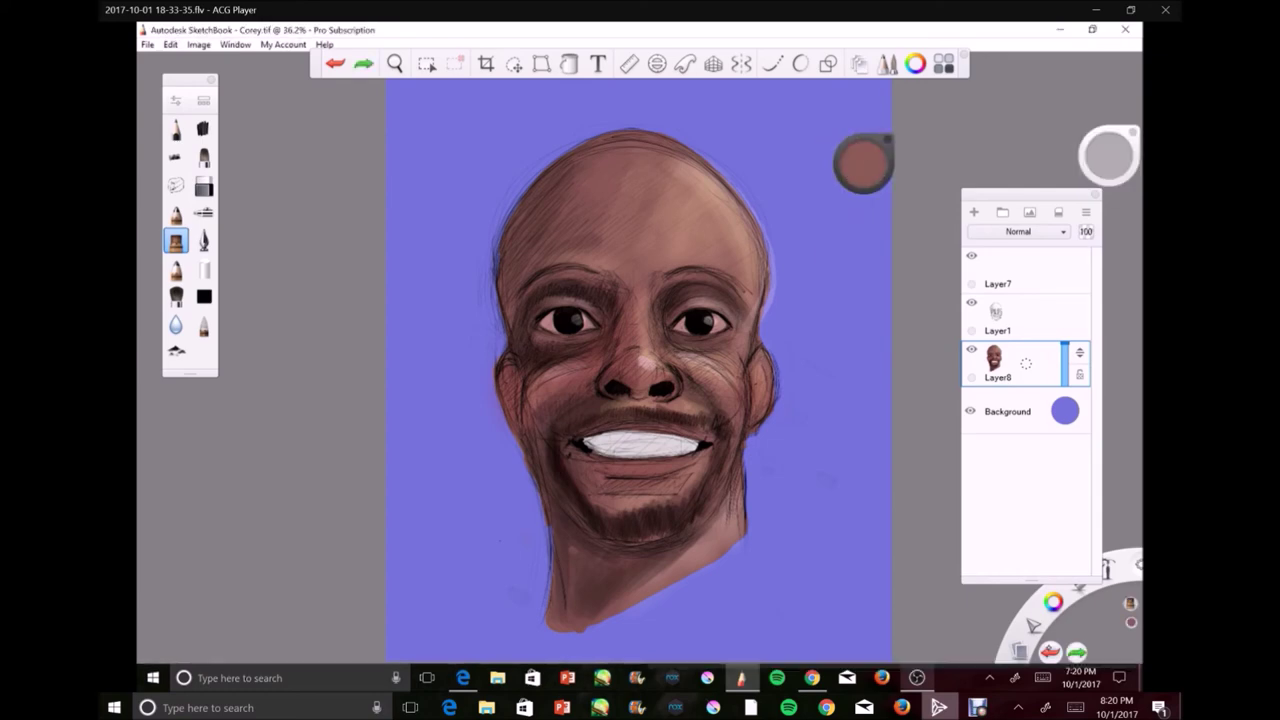
key(alt)
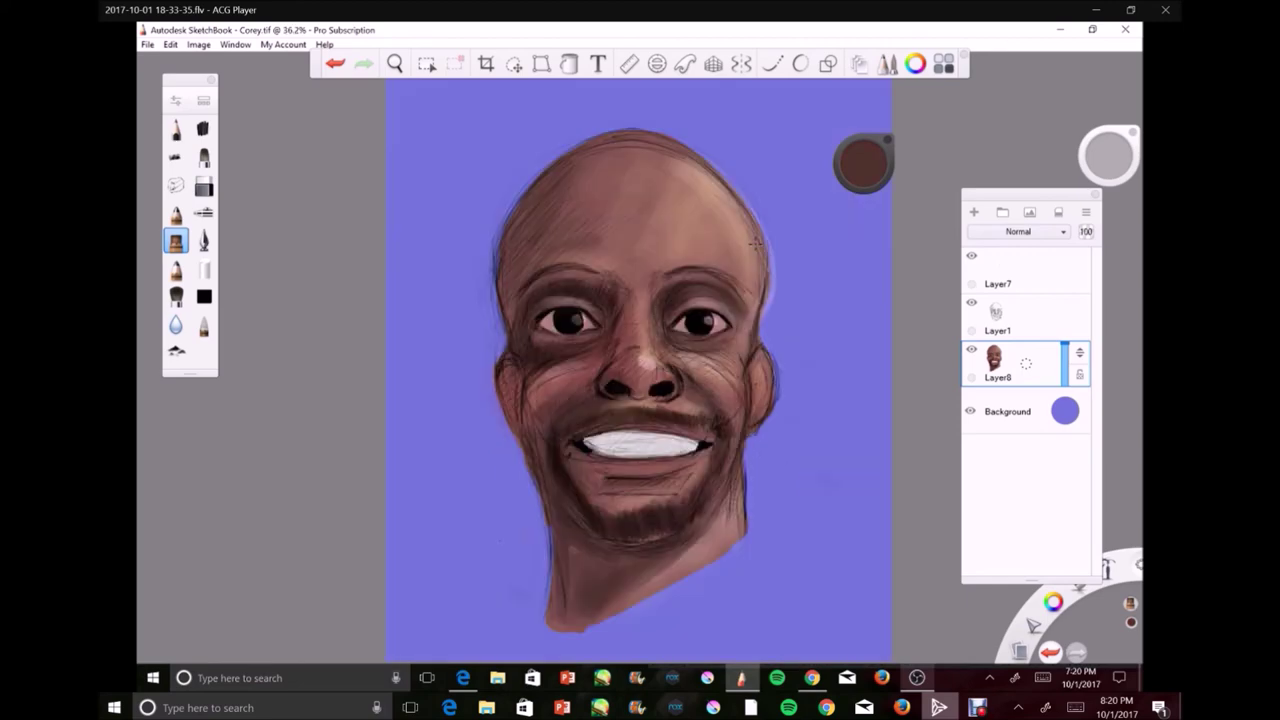
click(974, 212)
- Draw a wide yellow diagonal stripe with the Inking Pen above Background, then merge layers
click(204, 243)
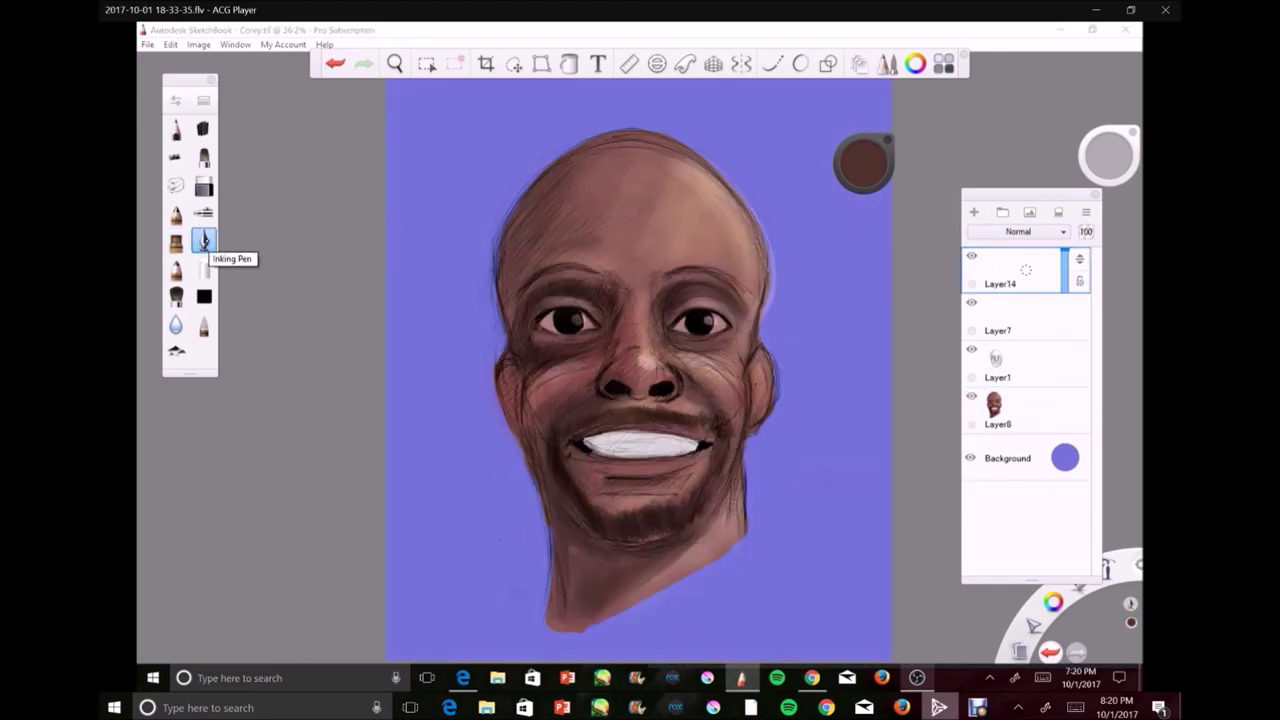
drag(1010, 270, 1010, 410)
click(863, 162)
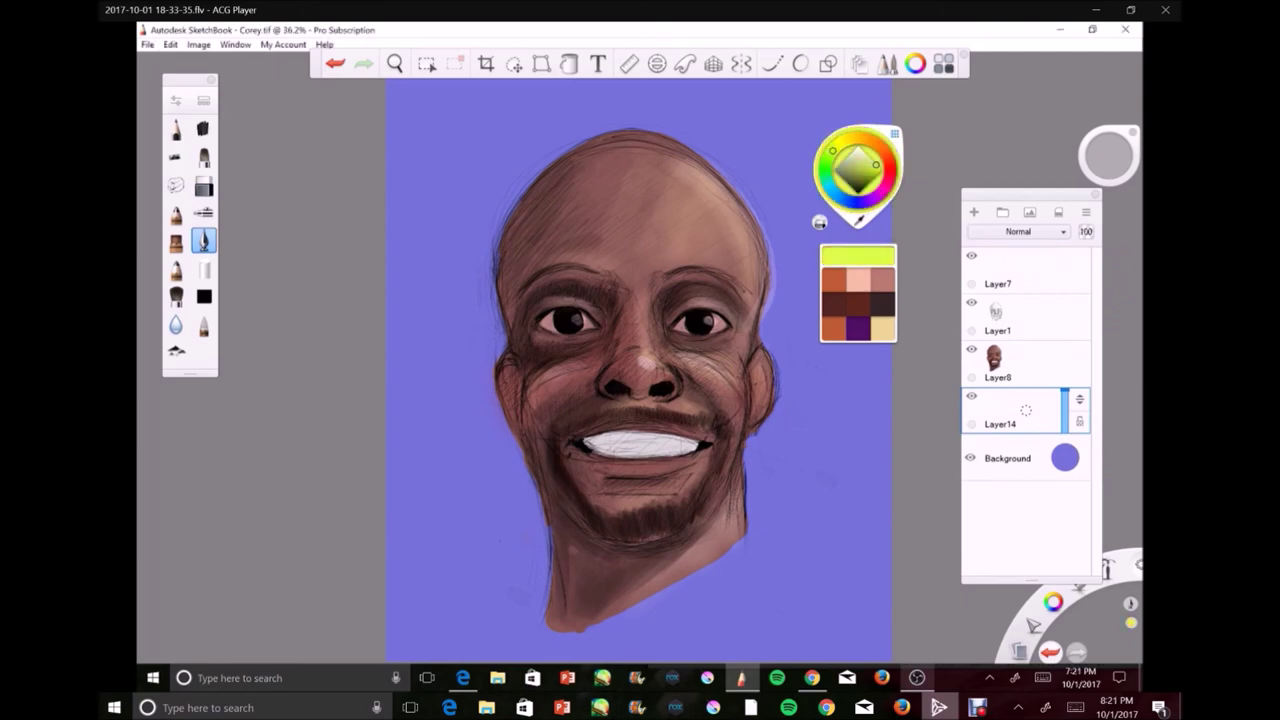
drag(480, 555, 860, 280)
scroll(640, 360, down, 3)
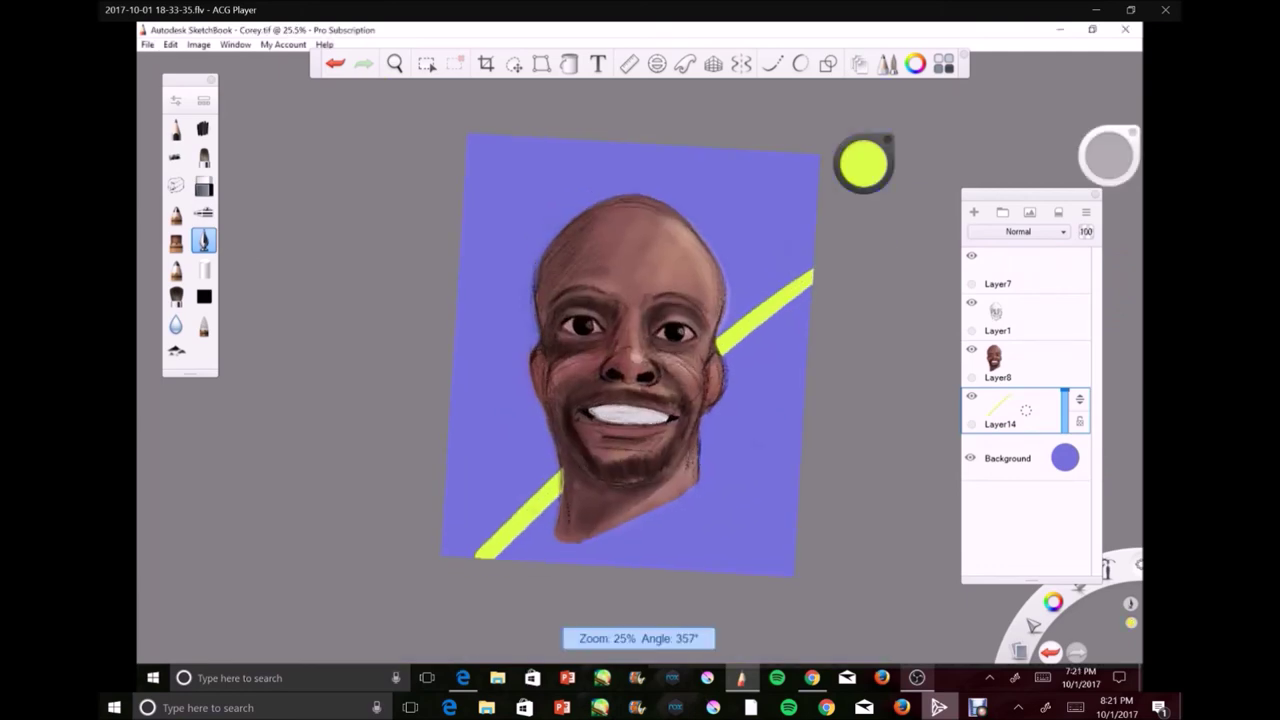
scroll(640, 360, up, 1)
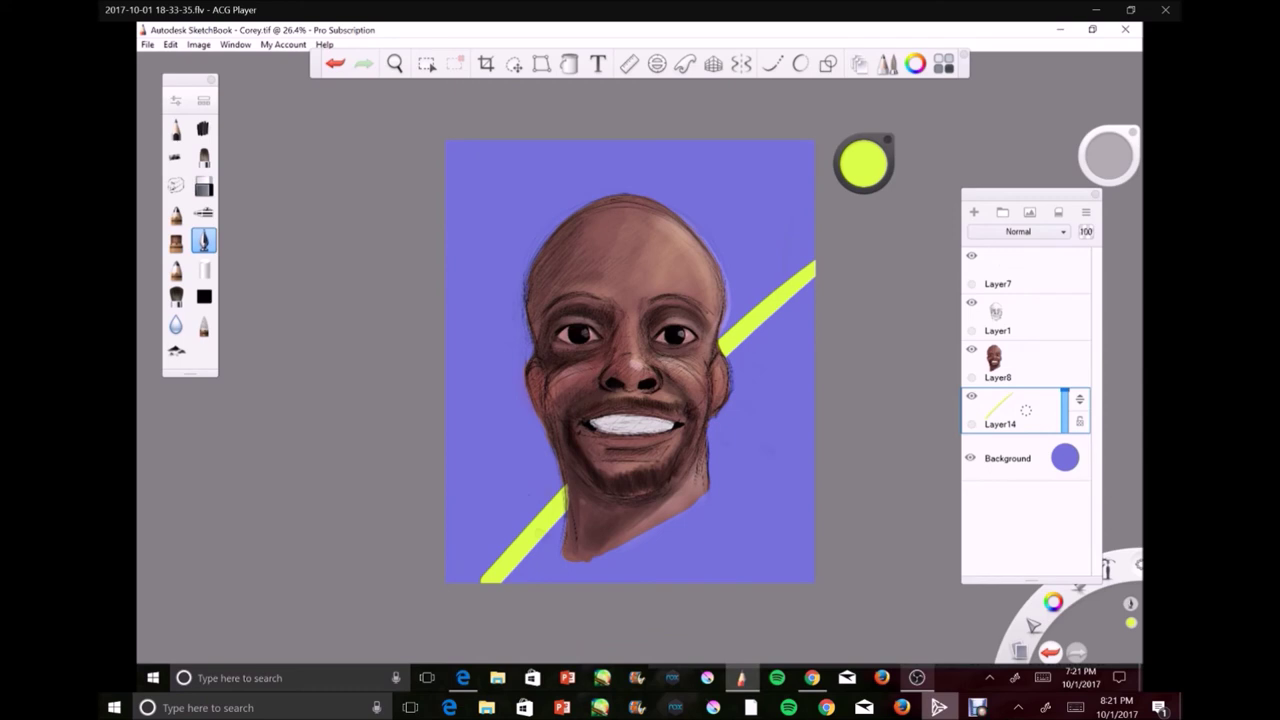
drag(1108, 155, 962, 158)
drag(460, 570, 827, 246)
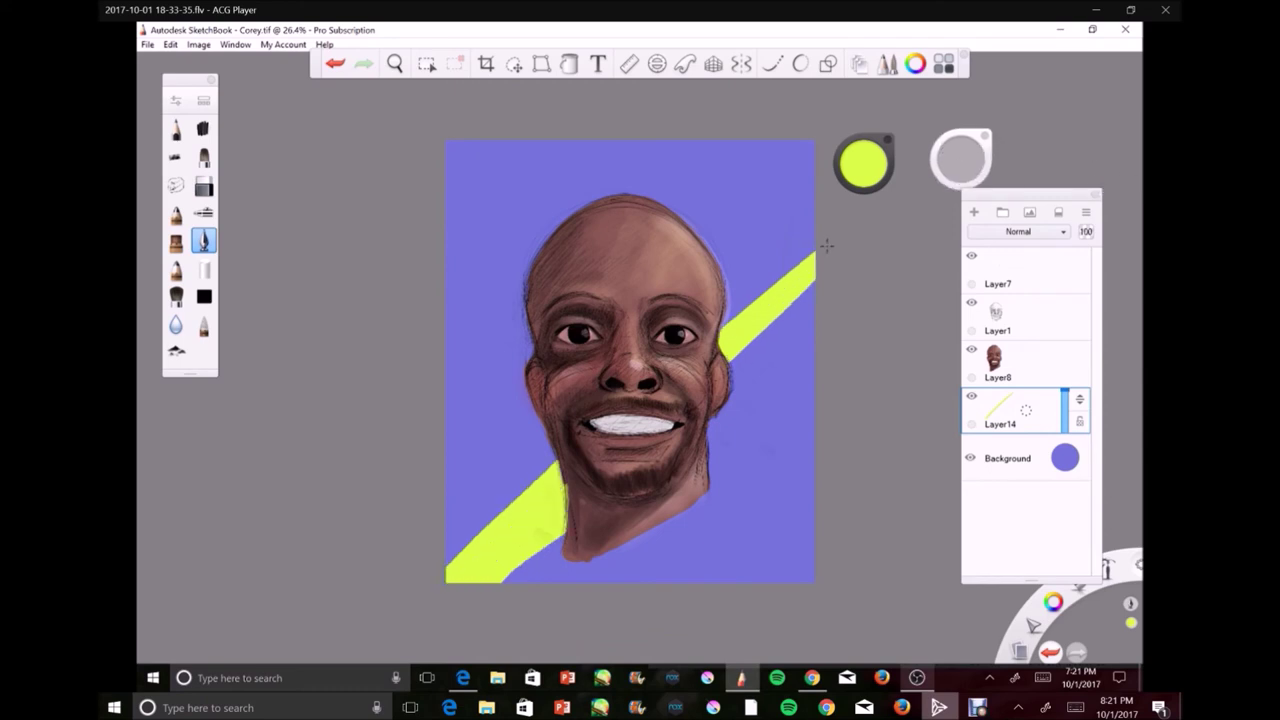
key(ctrl+e)
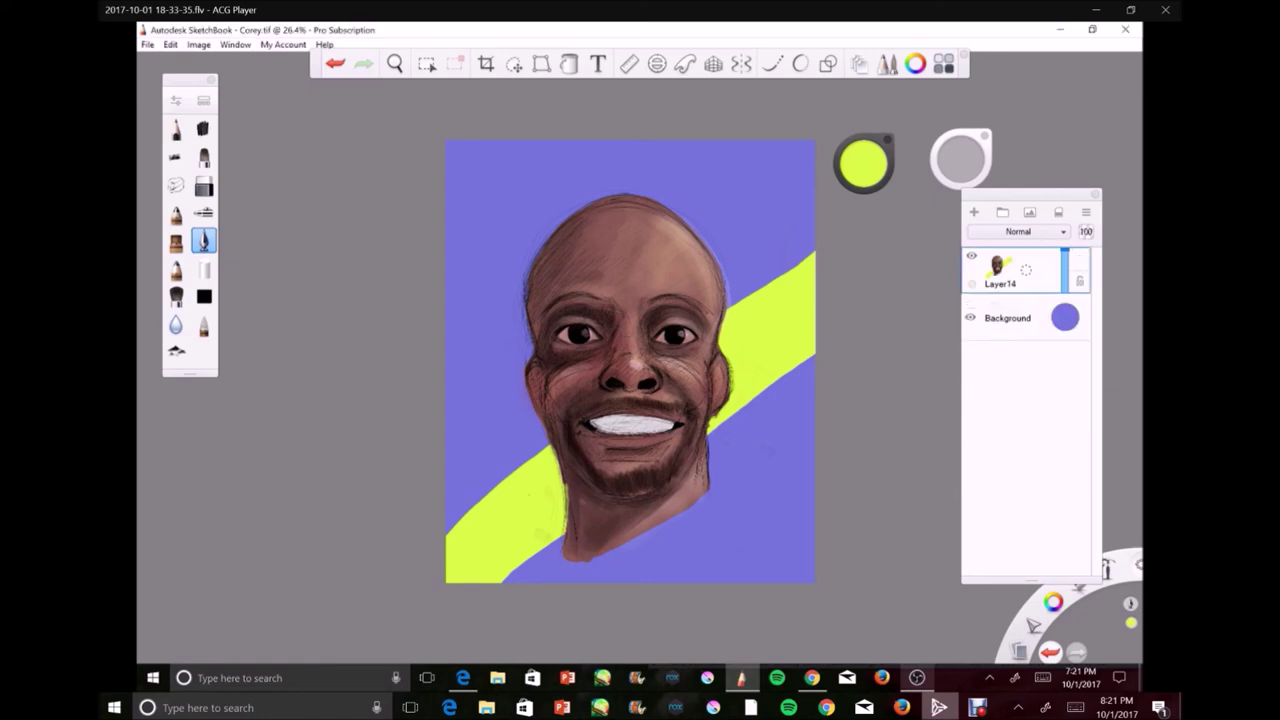